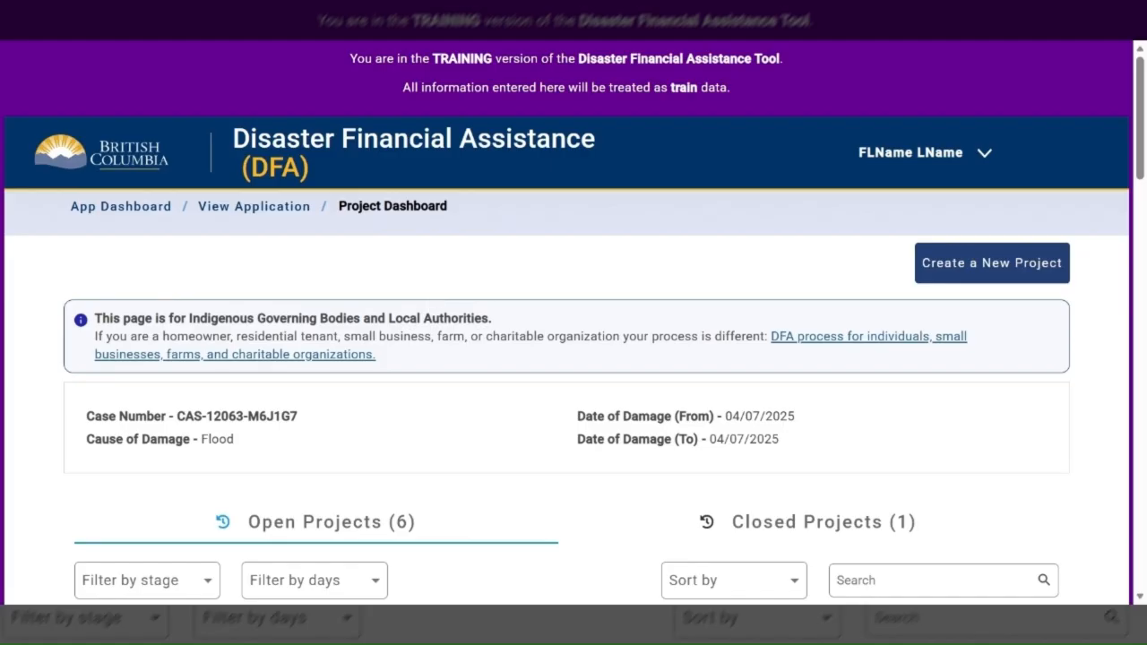
Open the claims of the Pacific Shore Culvert project and create a new claim, confirming its creation
{"action": "scroll", "coordinate": [475, 373], "scroll_direction": "down", "scroll_amount": 4}
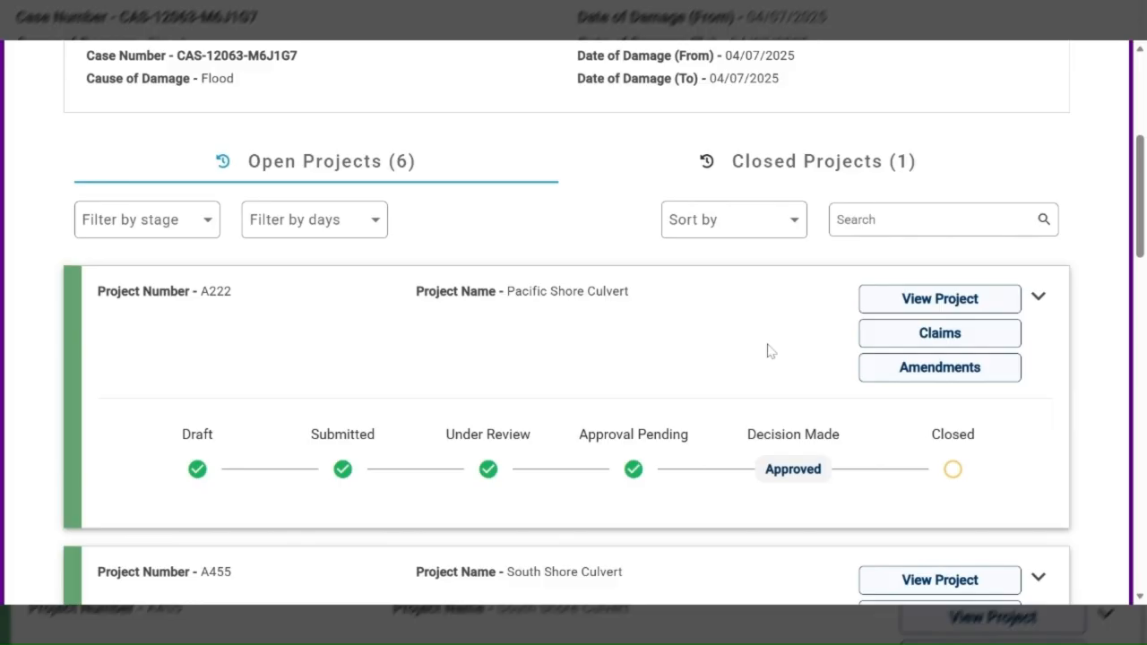
{"action": "left_click", "coordinate": [906, 341]}
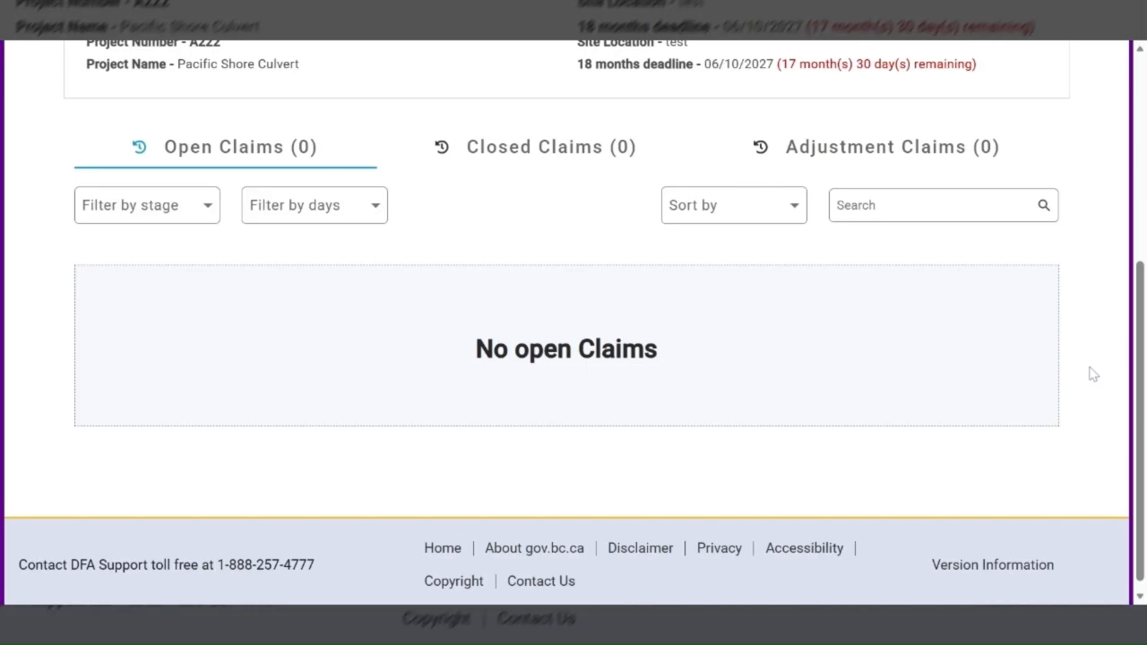
{"action": "scroll", "coordinate": [472, 275], "scroll_direction": "up", "scroll_amount": 1}
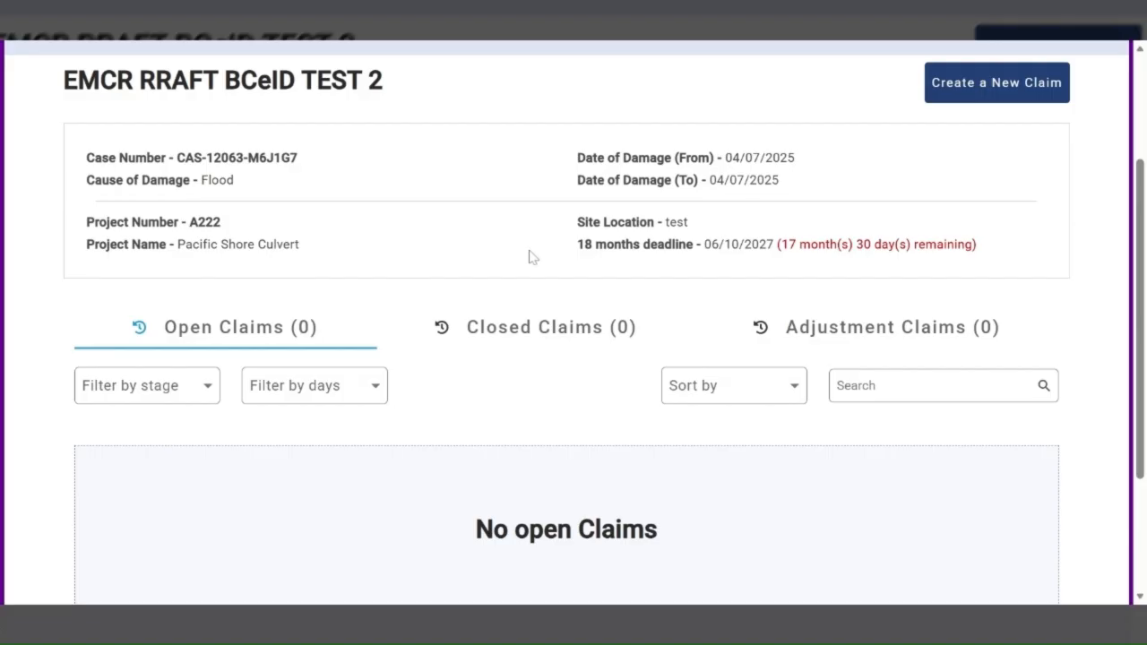
{"action": "scroll", "coordinate": [529, 259], "scroll_direction": "down", "scroll_amount": 2}
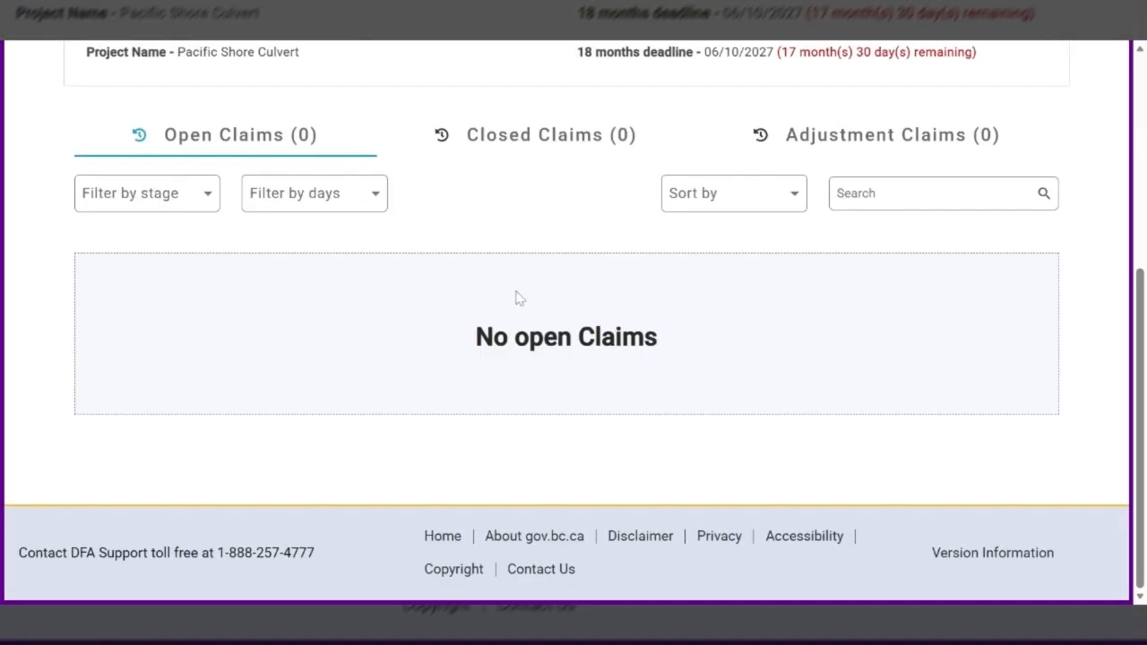
{"action": "scroll", "coordinate": [511, 297], "scroll_direction": "up", "scroll_amount": 1}
{"action": "scroll", "coordinate": [504, 298], "scroll_direction": "up", "scroll_amount": 3}
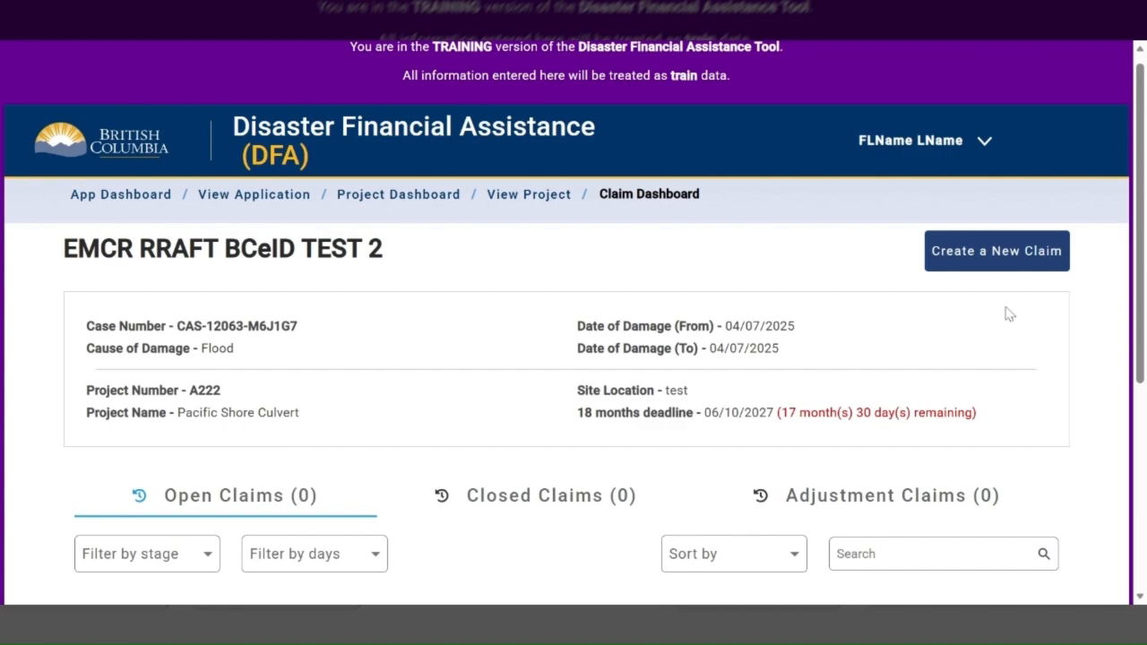
{"action": "left_click", "coordinate": [990, 254]}
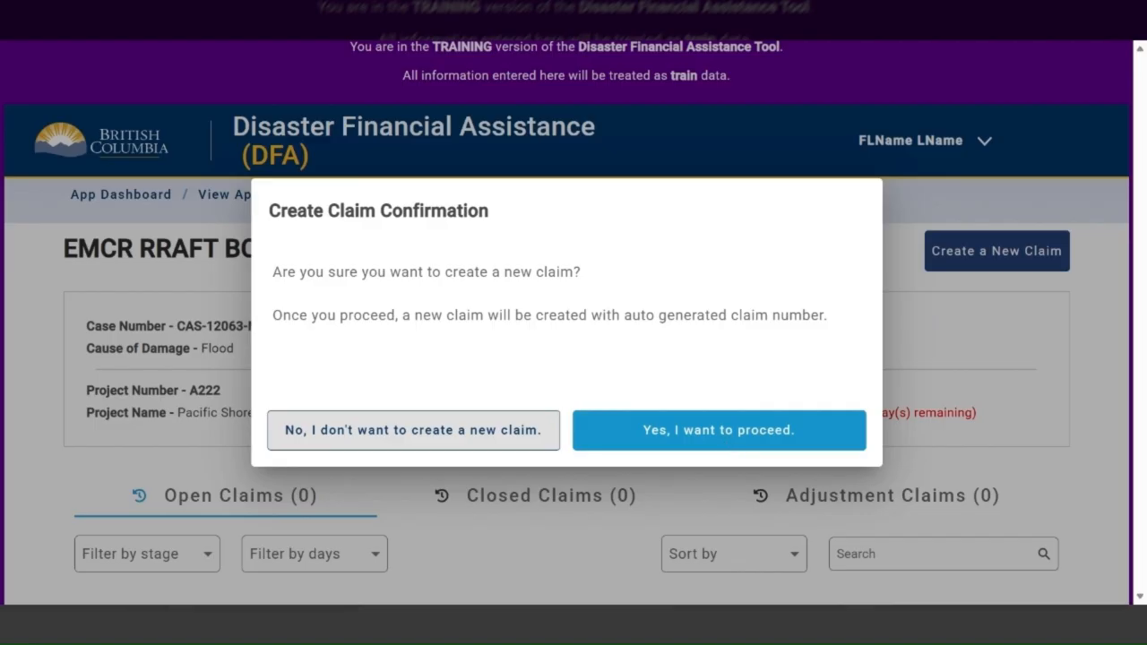
{"action": "left_click", "coordinate": [721, 437]}
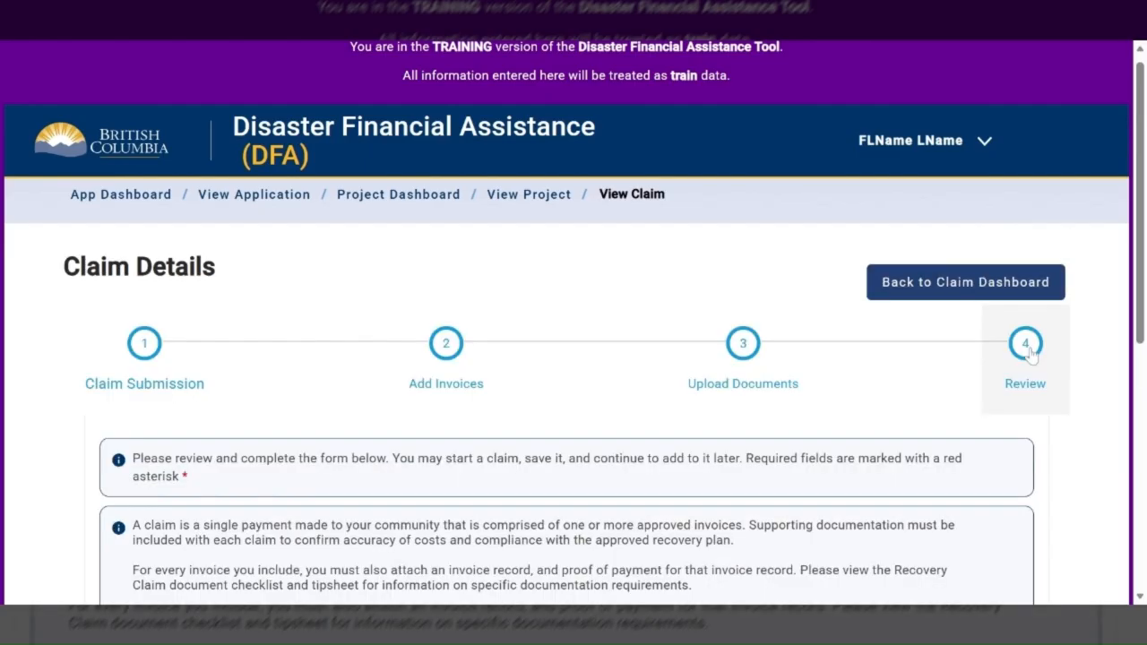
Answer Yes to this being the project's final claim and continue to the invoices stage
{"action": "scroll", "coordinate": [757, 376], "scroll_direction": "down", "scroll_amount": 3}
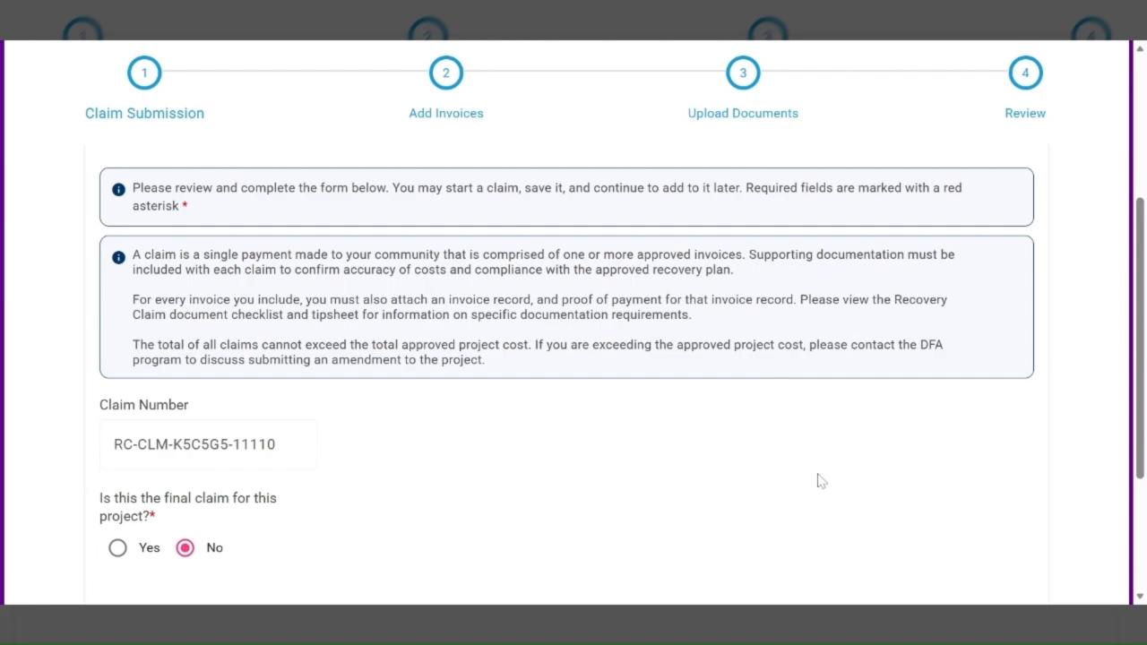
{"action": "left_click", "coordinate": [145, 547]}
{"action": "scroll", "coordinate": [189, 409], "scroll_direction": "down", "scroll_amount": 3}
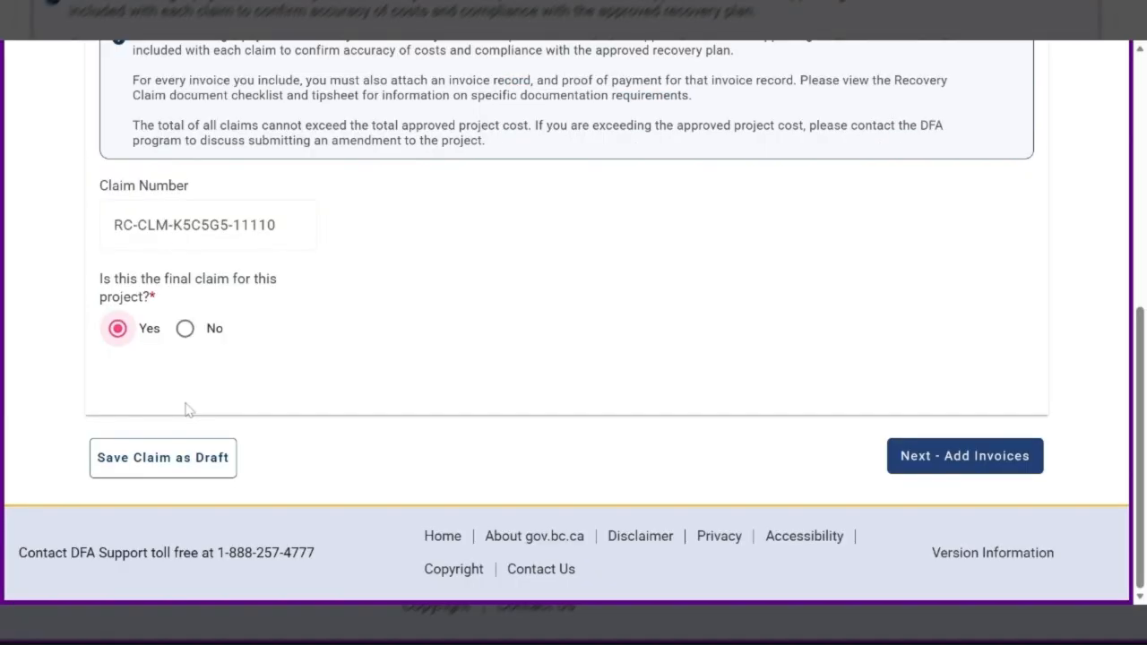
{"action": "left_click", "coordinate": [929, 461]}
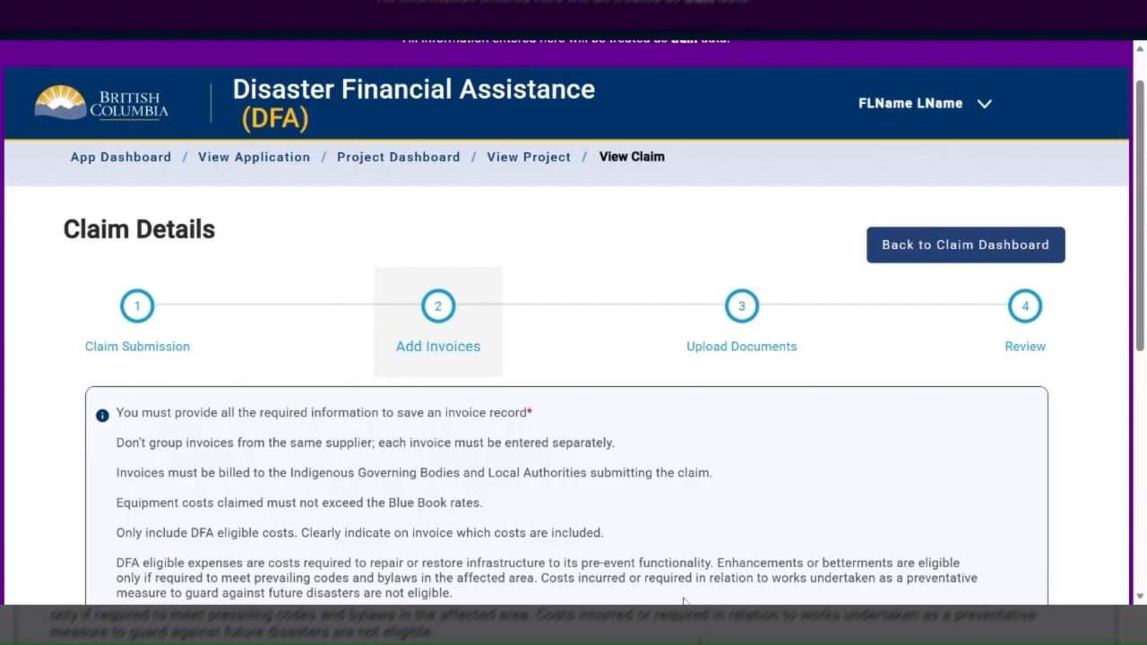
Start a new invoice with vendor Sample Trucking Inc, invoice number 4562 and invoice date 12/5/2025
{"action": "scroll", "coordinate": [684, 600], "scroll_direction": "down", "scroll_amount": 4}
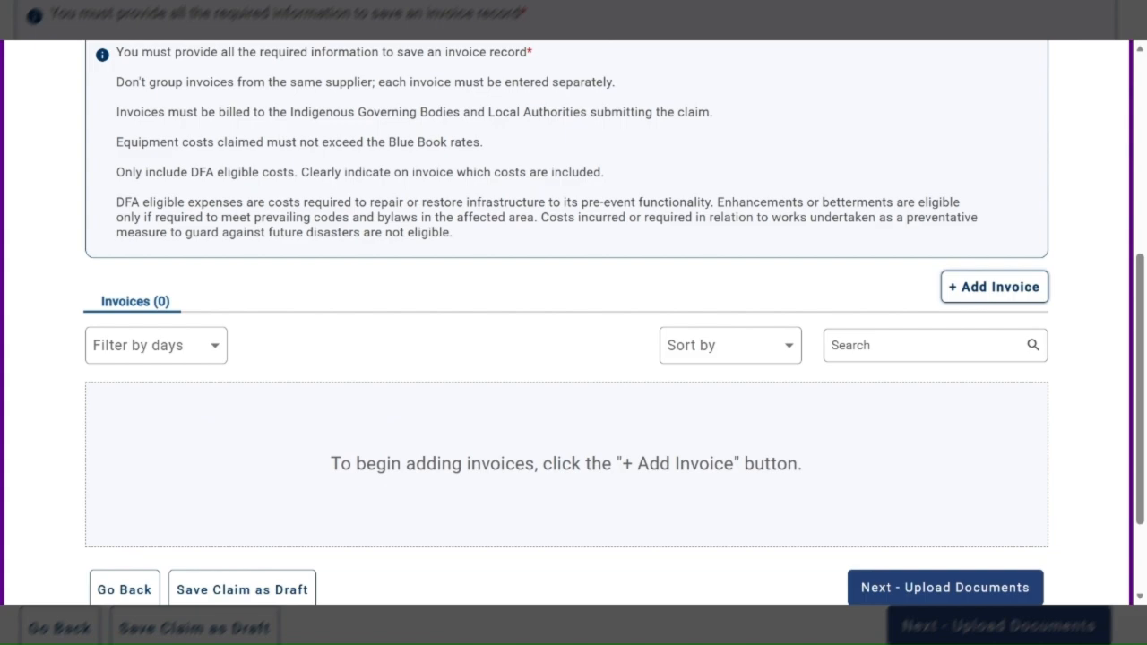
{"action": "left_click", "coordinate": [984, 289]}
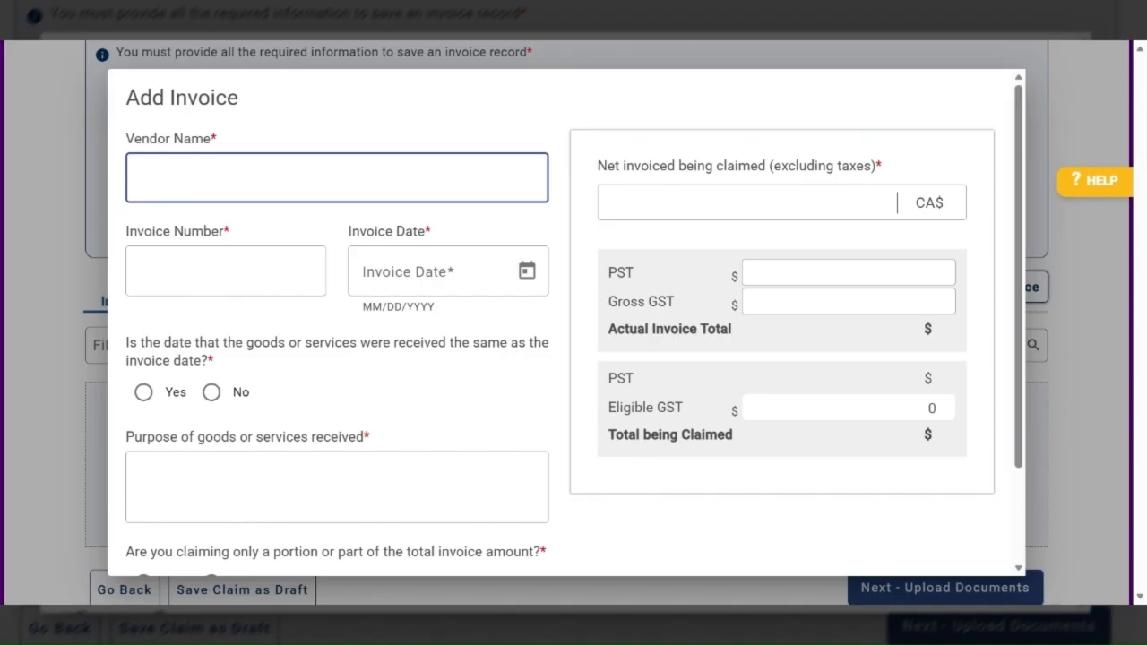
{"action": "type", "text": "Sample Trucking Inc"}
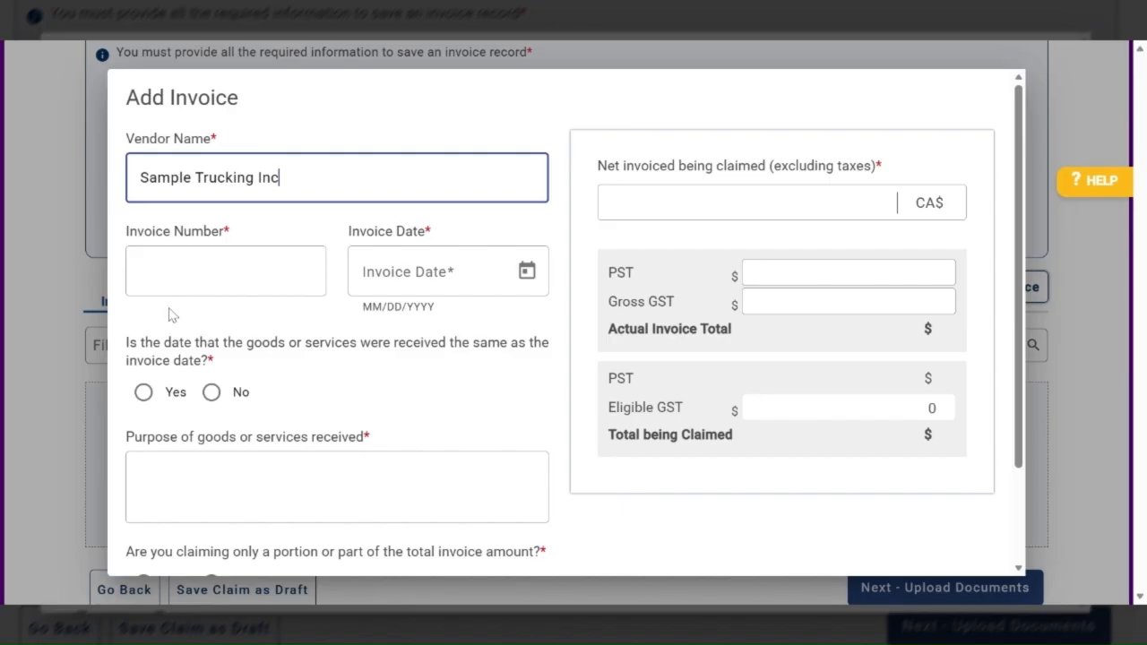
{"action": "key", "text": "Tab"}
{"action": "type", "text": "456"}
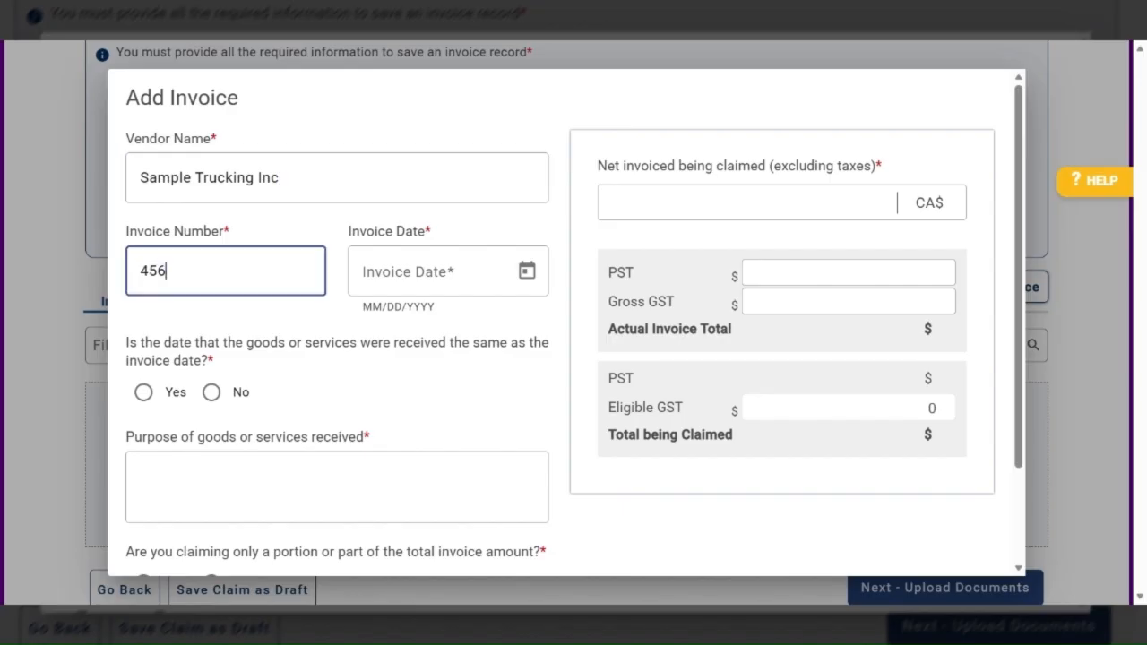
{"action": "type", "text": "2"}
{"action": "left_click", "coordinate": [526, 270]}
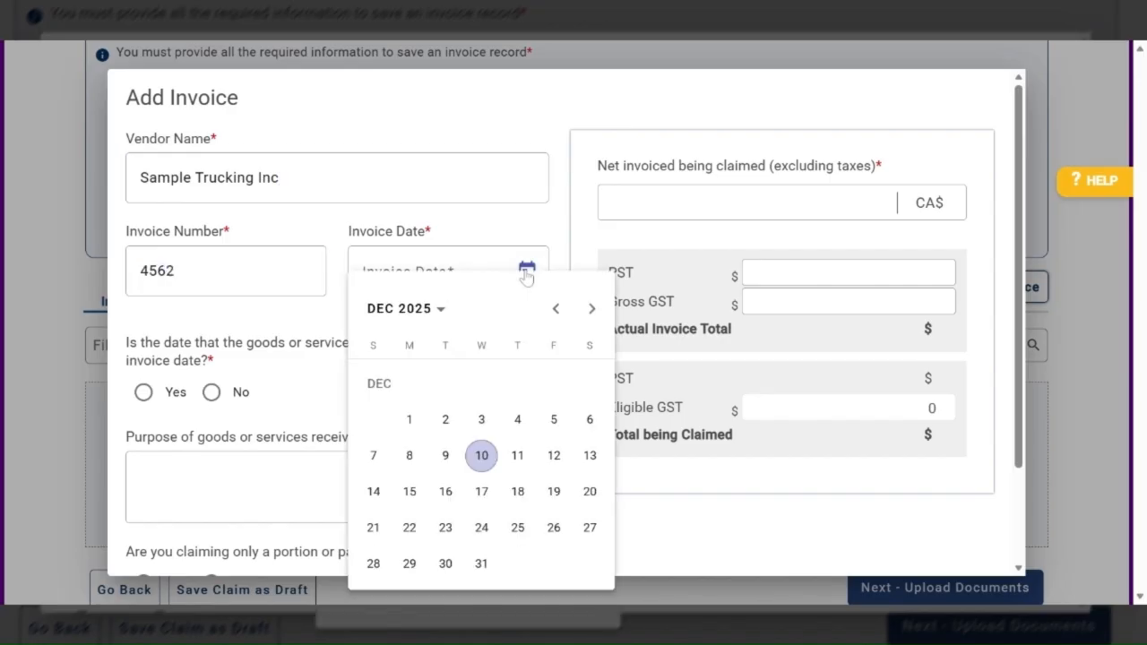
{"action": "left_click", "coordinate": [554, 420]}
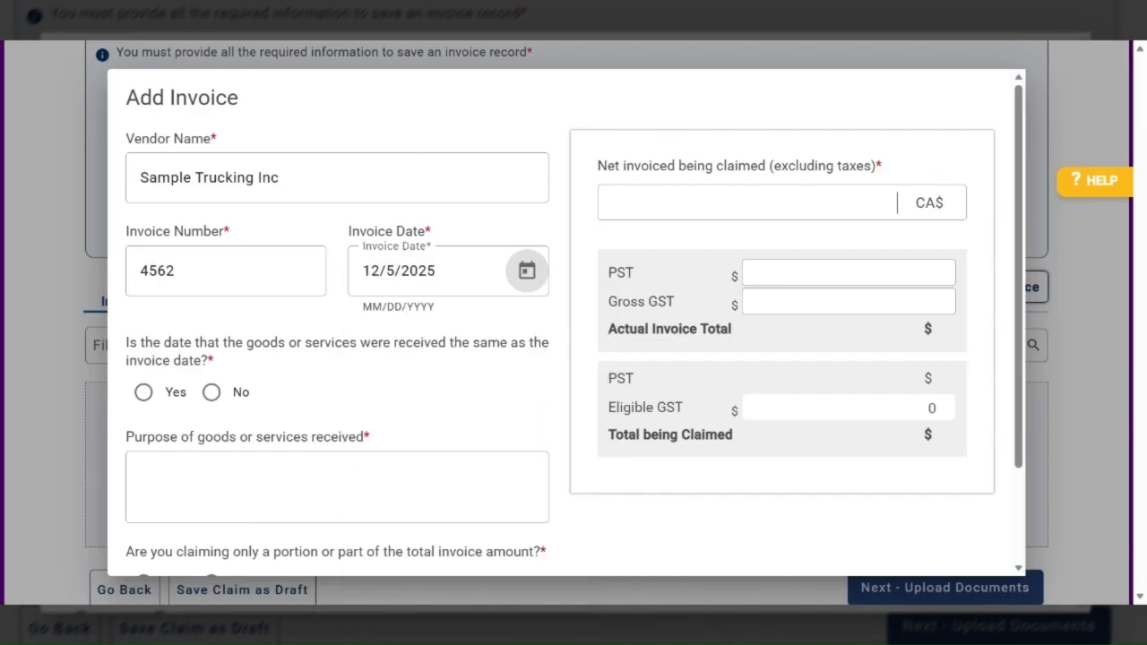
Answer No to the goods being received on the invoice date and set the received date to 11/7/2025
{"action": "left_click", "coordinate": [211, 392]}
{"action": "scroll", "coordinate": [303, 387], "scroll_direction": "down", "scroll_amount": 1}
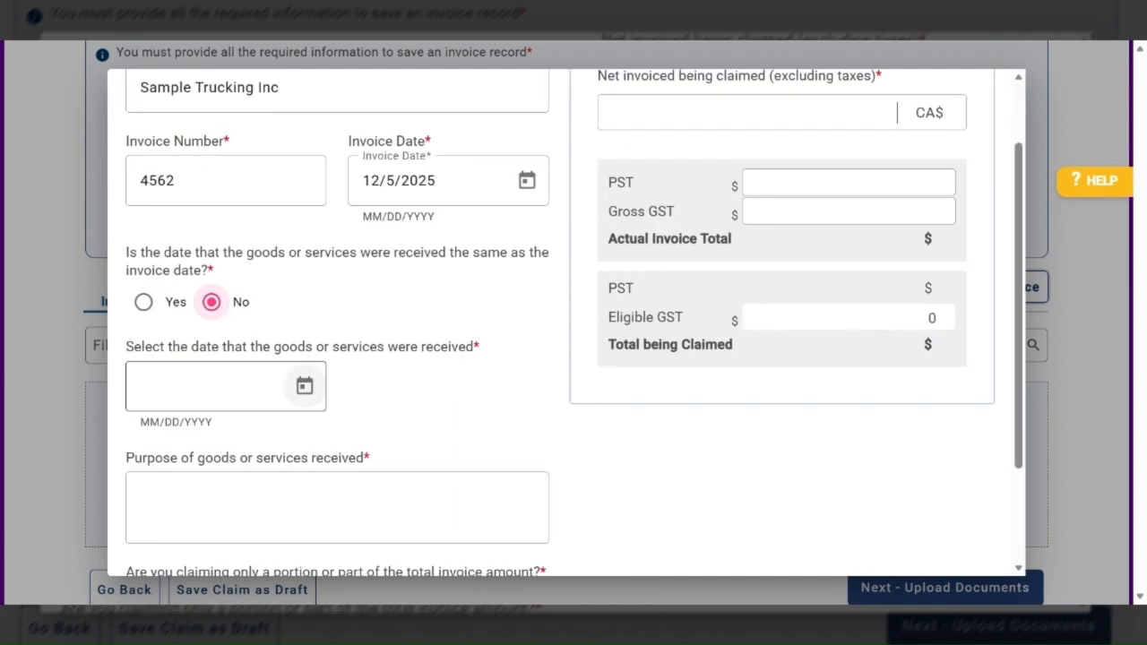
{"action": "left_click", "coordinate": [304, 385]}
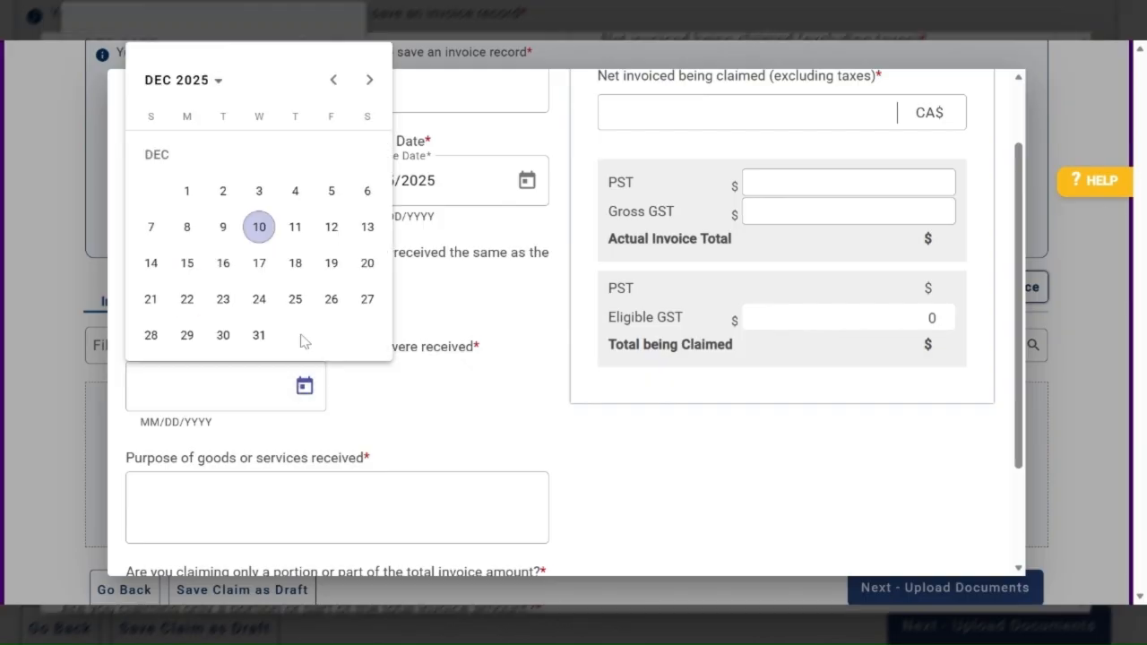
{"action": "left_click", "coordinate": [334, 82]}
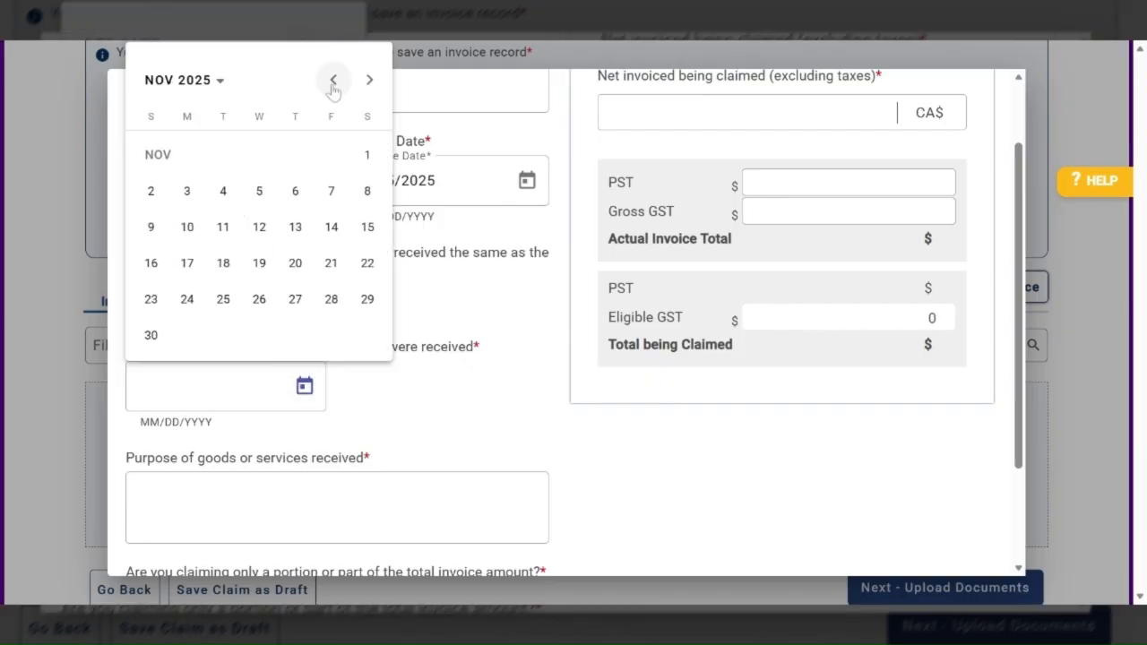
{"action": "left_click", "coordinate": [331, 190]}
Enter the purpose "3 loads of Gravel delivered to project site" and answer No to claiming only part of the invoice
{"action": "scroll", "coordinate": [391, 417], "scroll_direction": "down", "scroll_amount": 1}
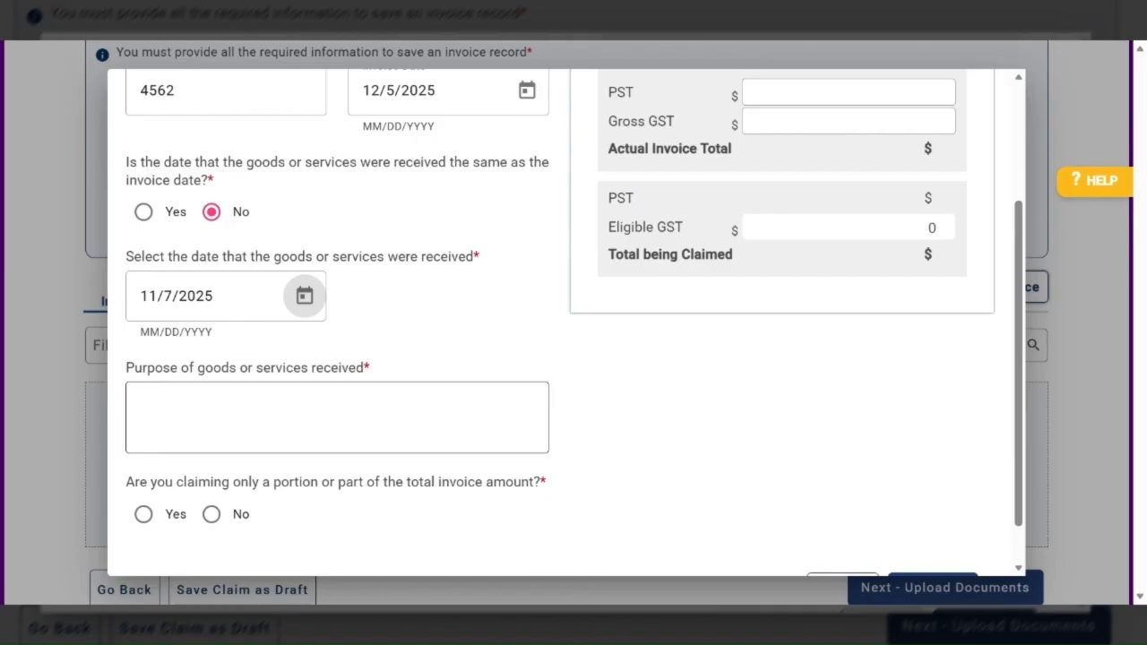
{"action": "left_click", "coordinate": [337, 418]}
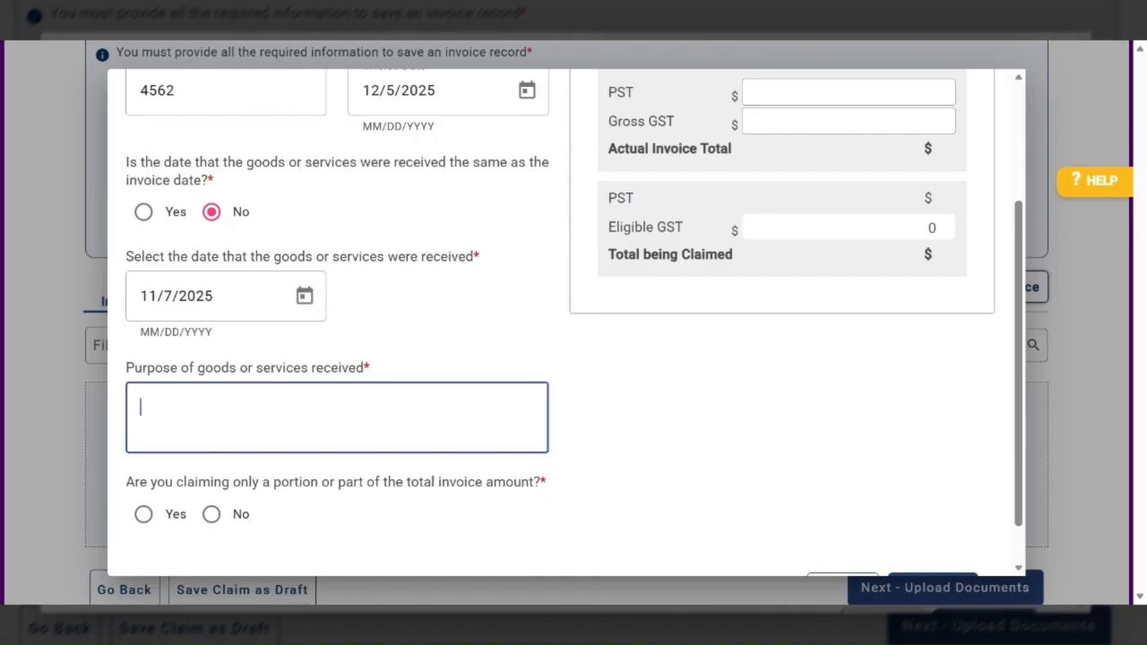
{"action": "scroll", "coordinate": [564, 322], "scroll_direction": "down", "scroll_amount": 1}
{"action": "type", "text": "3"}
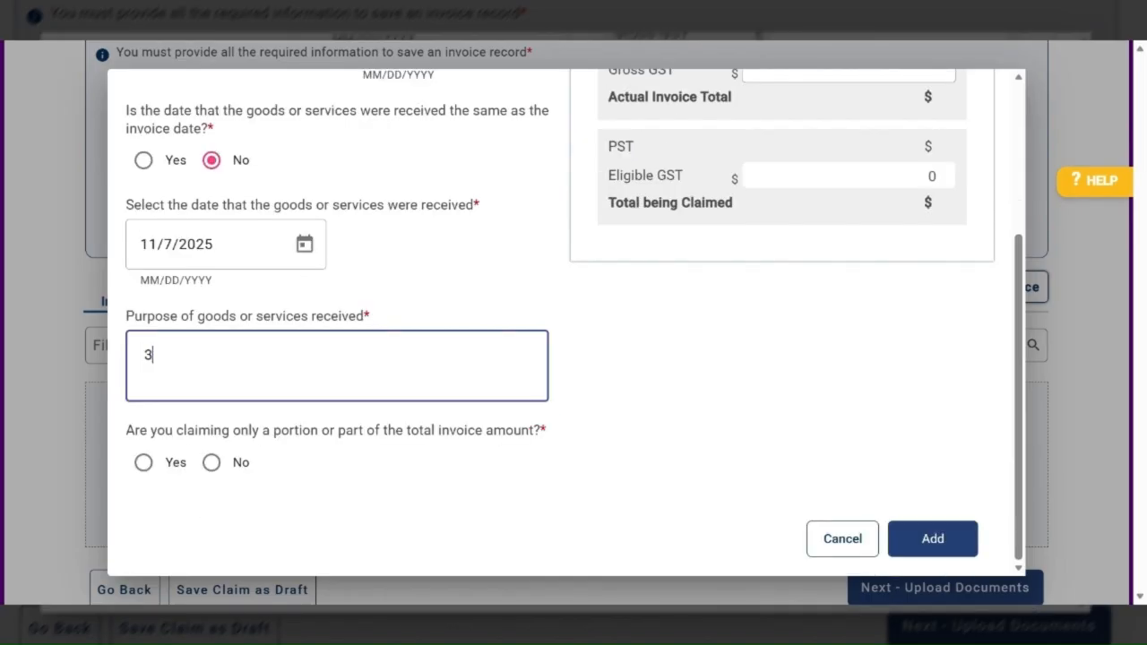
{"action": "type", "text": " loads of Grave"}
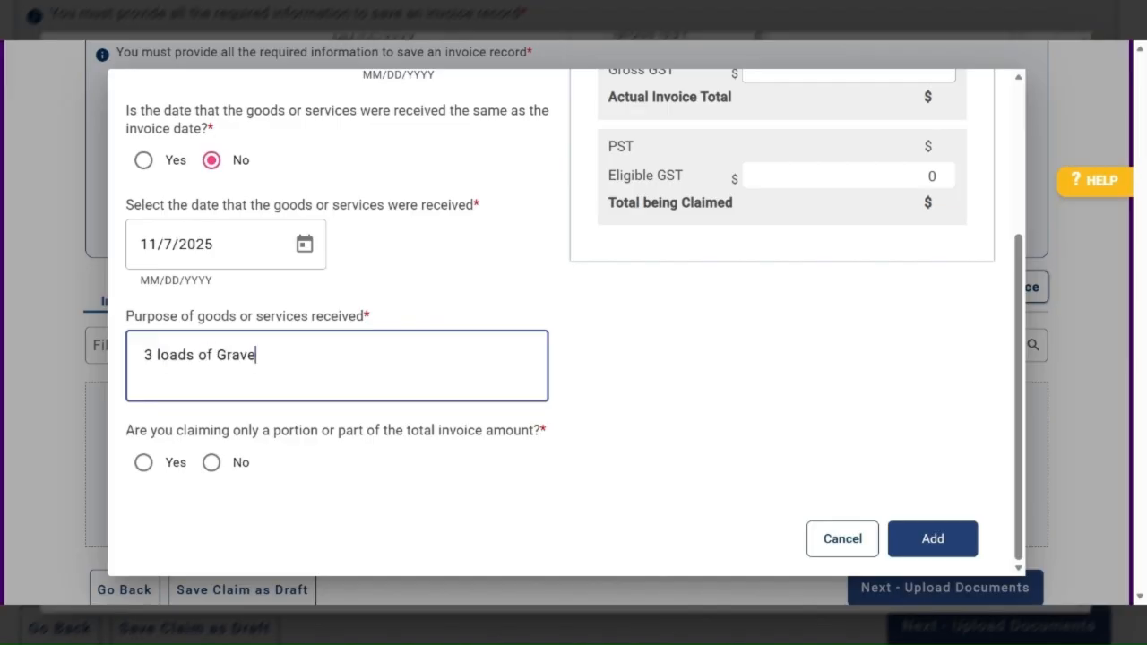
{"action": "type", "text": "l deli"}
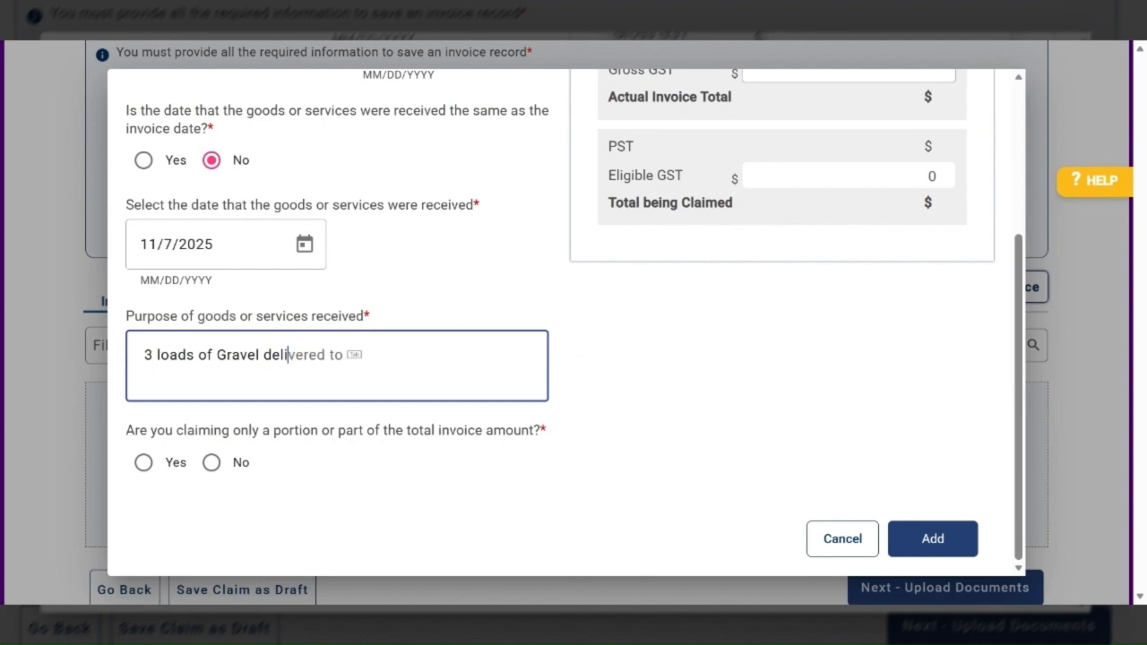
{"action": "type", "text": "vered"}
{"action": "key", "text": "Tab"}
{"action": "type", "text": "project "}
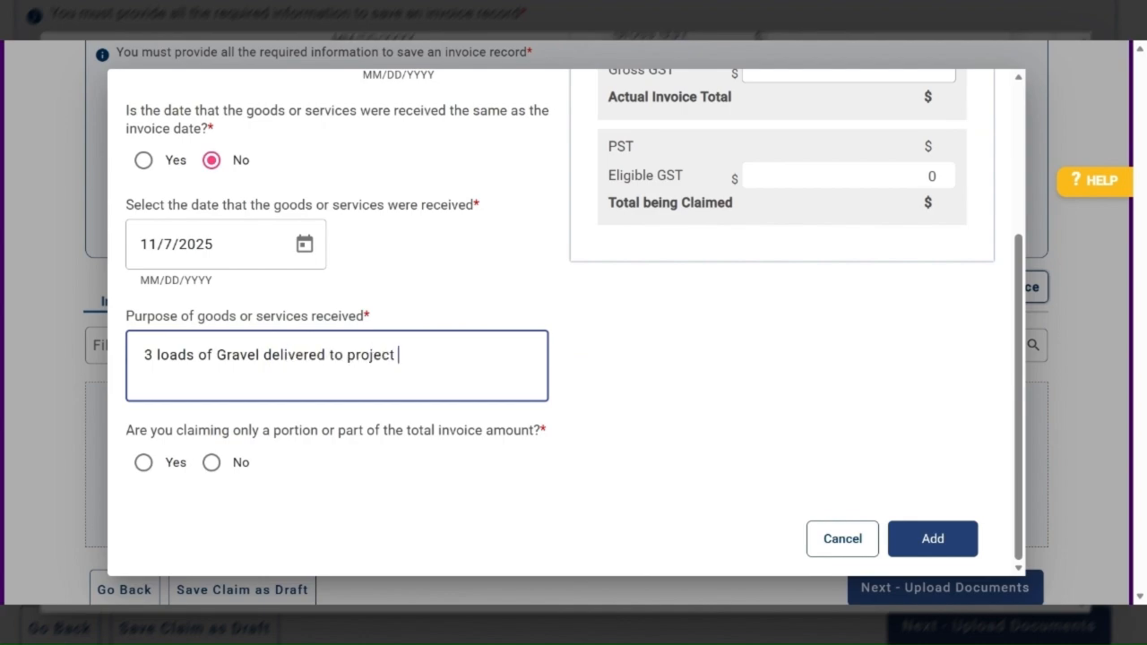
{"action": "type", "text": "site"}
{"action": "left_click", "coordinate": [209, 463]}
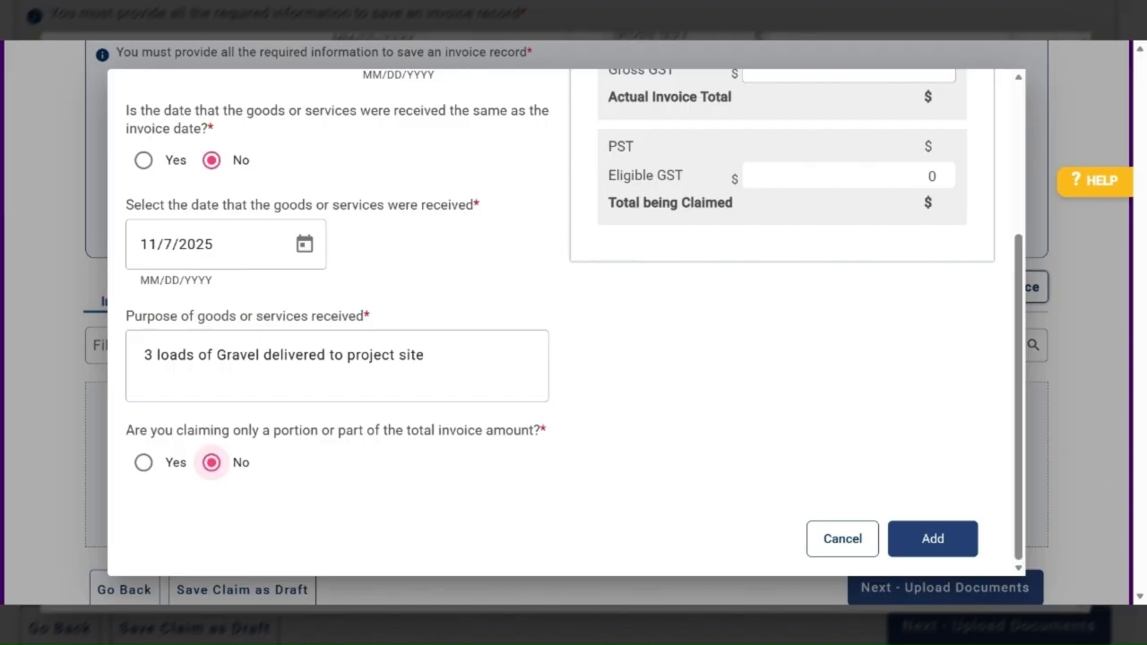
Set the net invoiced amount being claimed to 50,000, the PST to 3,000 and the gross GST to 2,500
{"action": "scroll", "coordinate": [800, 434], "scroll_direction": "up", "scroll_amount": 3}
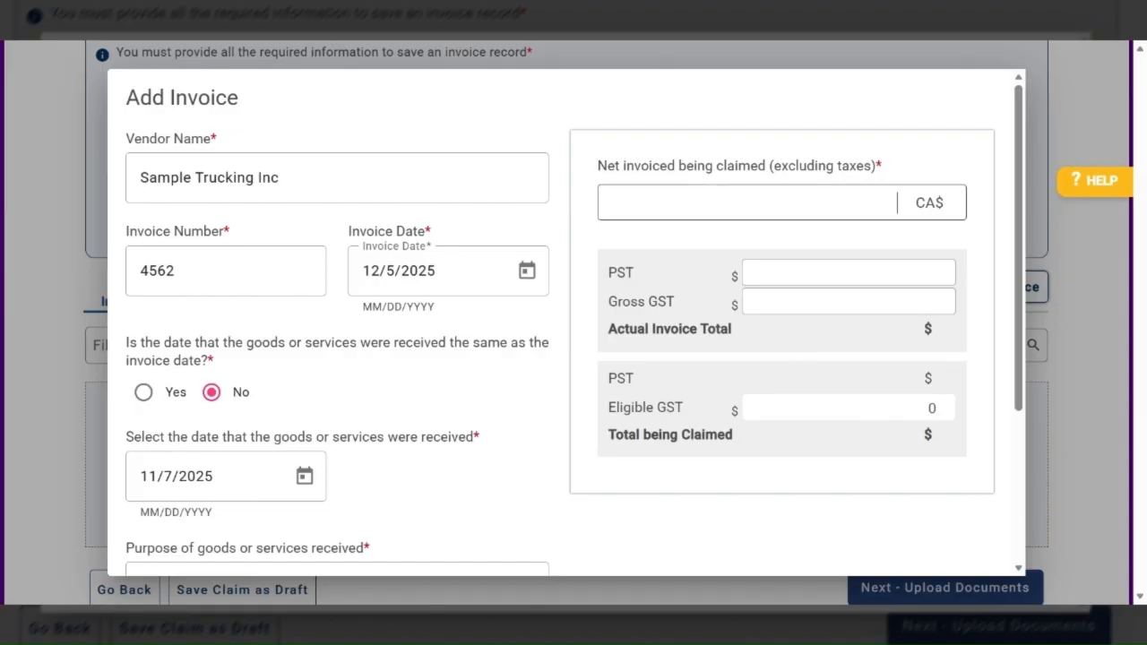
{"action": "left_click", "coordinate": [620, 203]}
{"action": "type", "text": "5"}
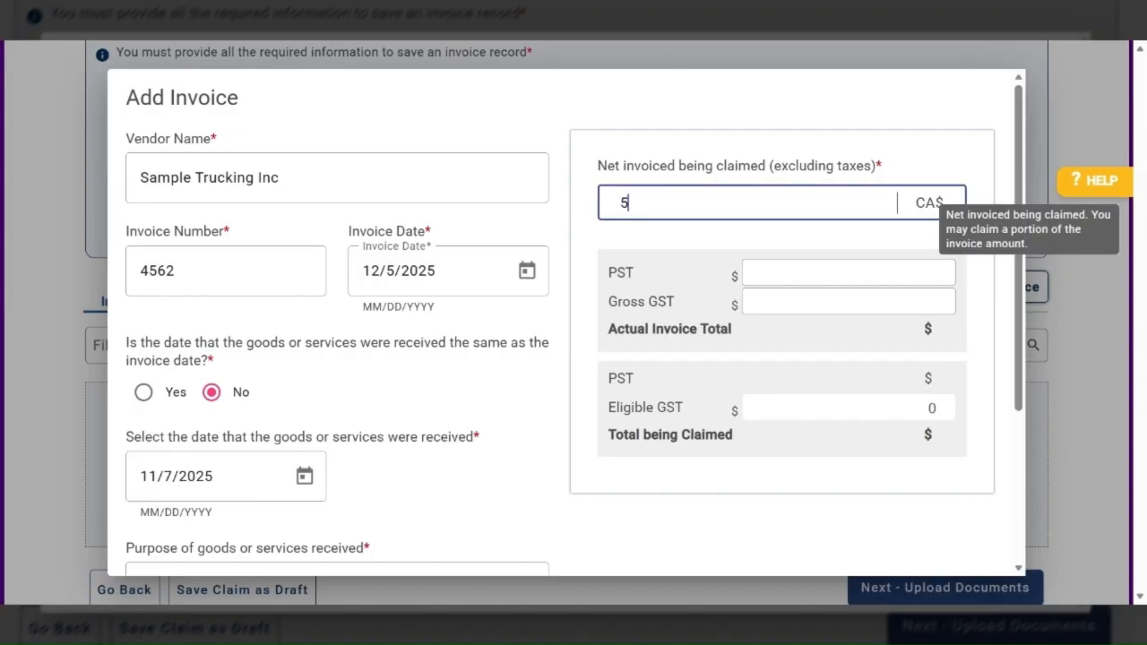
{"action": "type", "text": "0,000"}
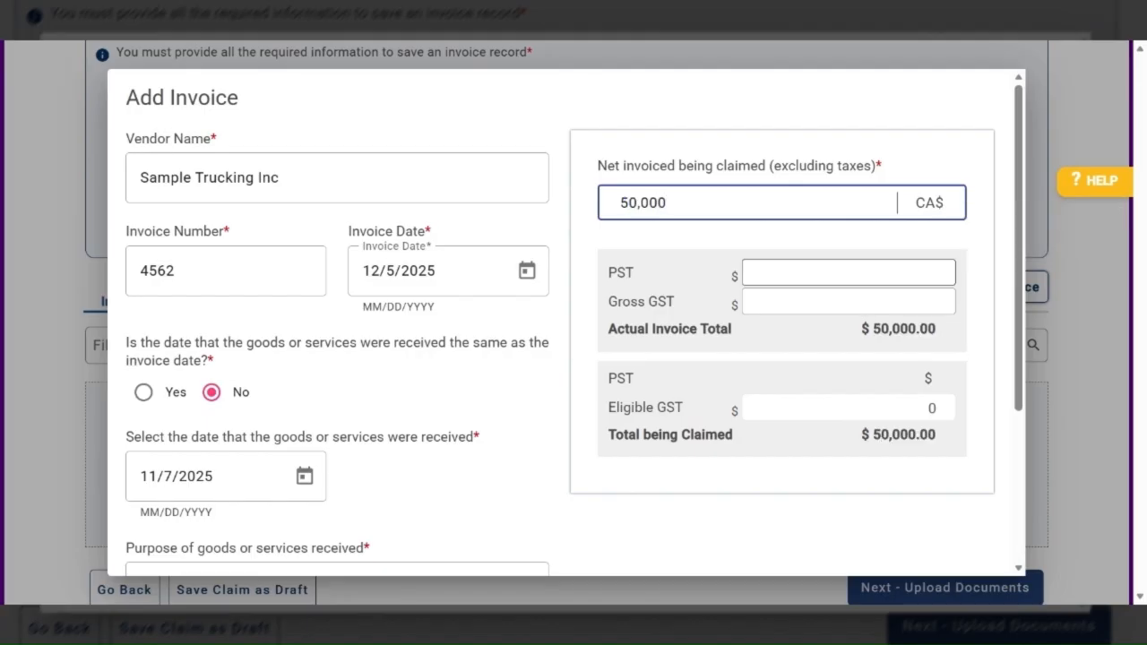
{"action": "left_click", "coordinate": [848, 273]}
{"action": "type", "text": "3,00"}
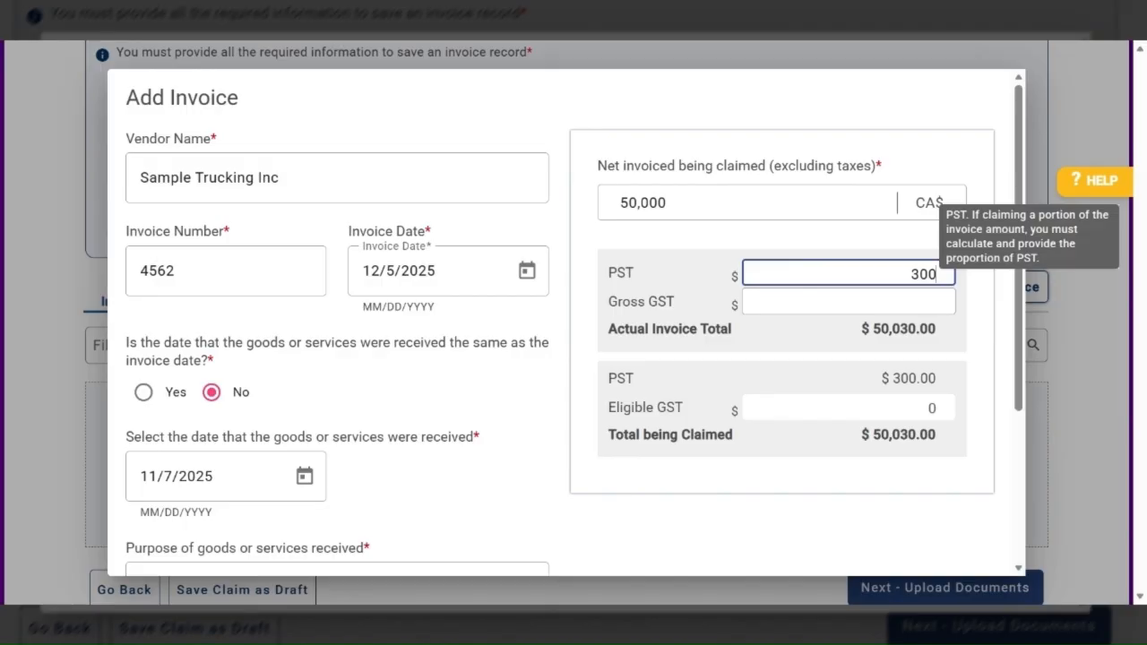
{"action": "type", "text": "0"}
{"action": "left_click", "coordinate": [847, 302]}
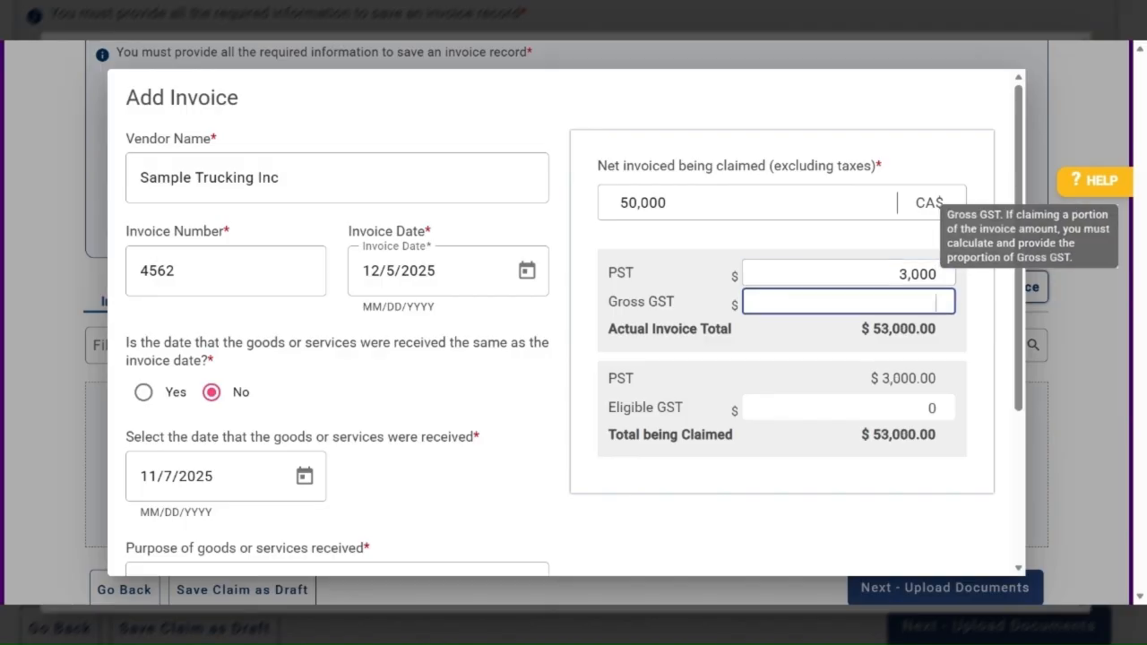
{"action": "type", "text": "2,500"}
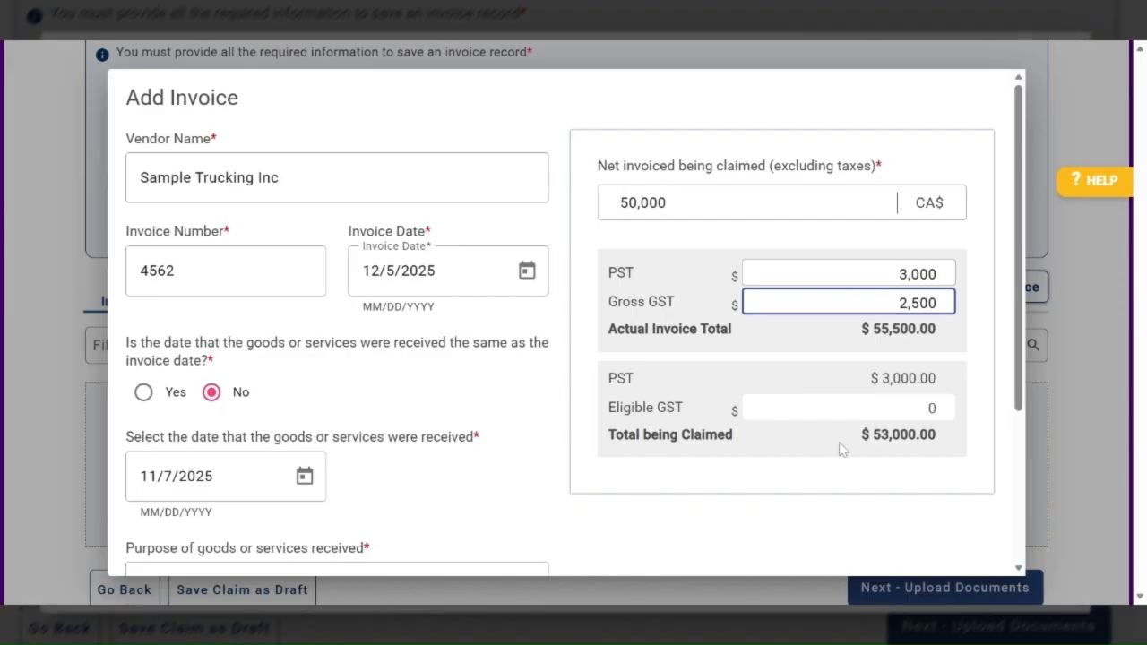
Add the completed invoice to the claim and continue to the document upload stage
{"action": "scroll", "coordinate": [842, 448], "scroll_direction": "down", "scroll_amount": 1}
{"action": "scroll", "coordinate": [842, 337], "scroll_direction": "down", "scroll_amount": 2}
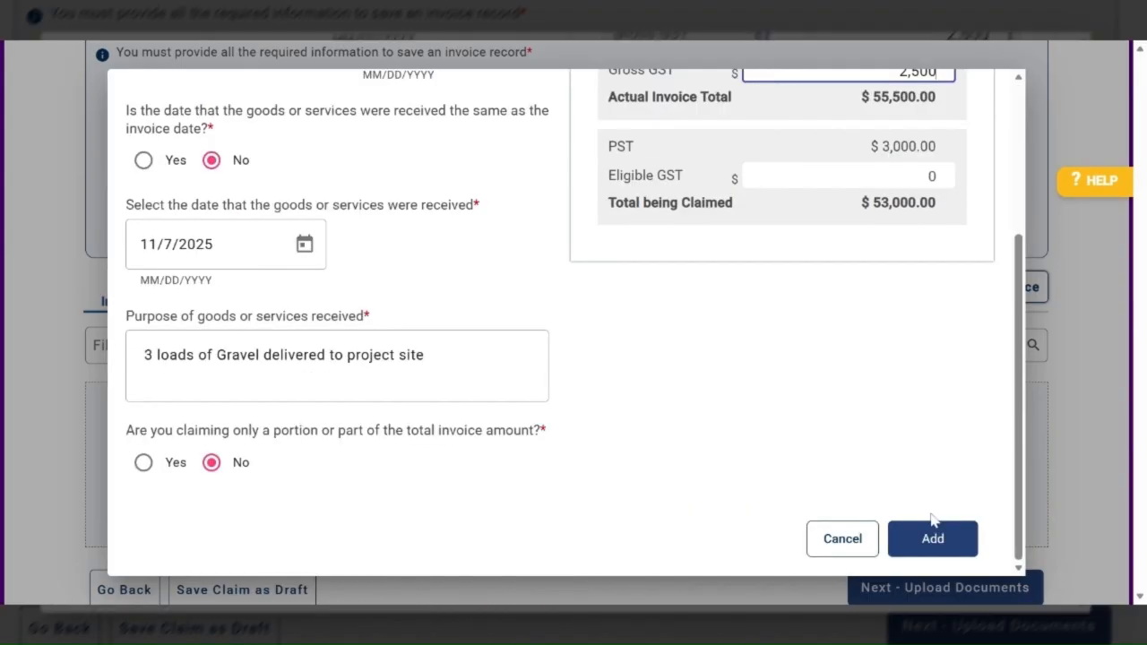
{"action": "left_click", "coordinate": [931, 539]}
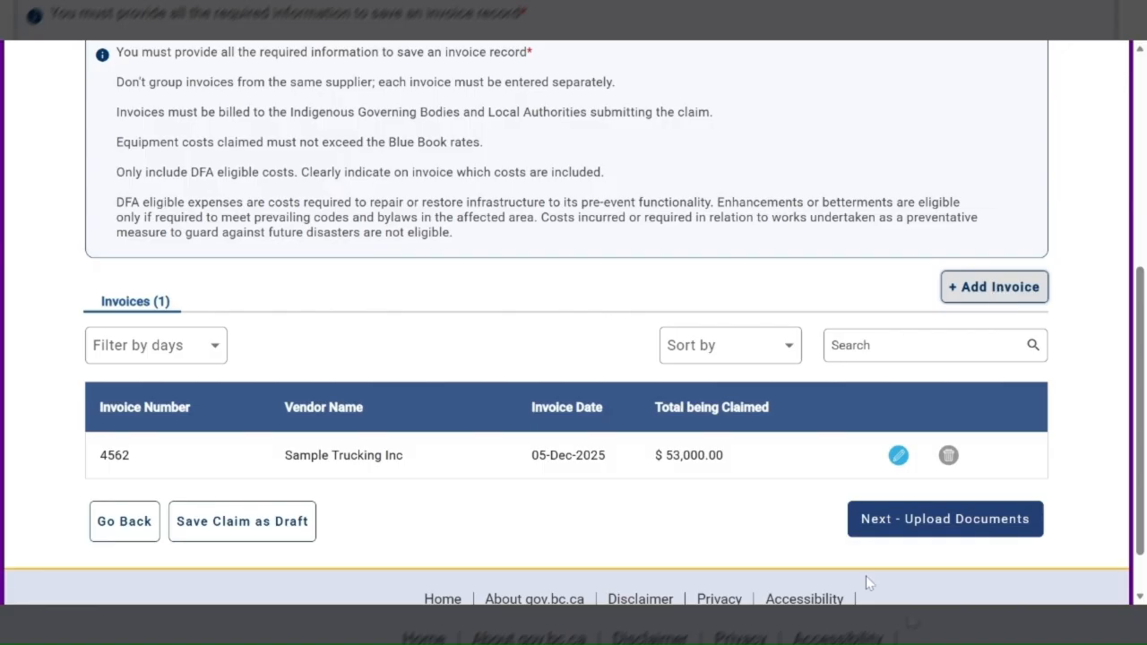
{"action": "left_click", "coordinate": [916, 524]}
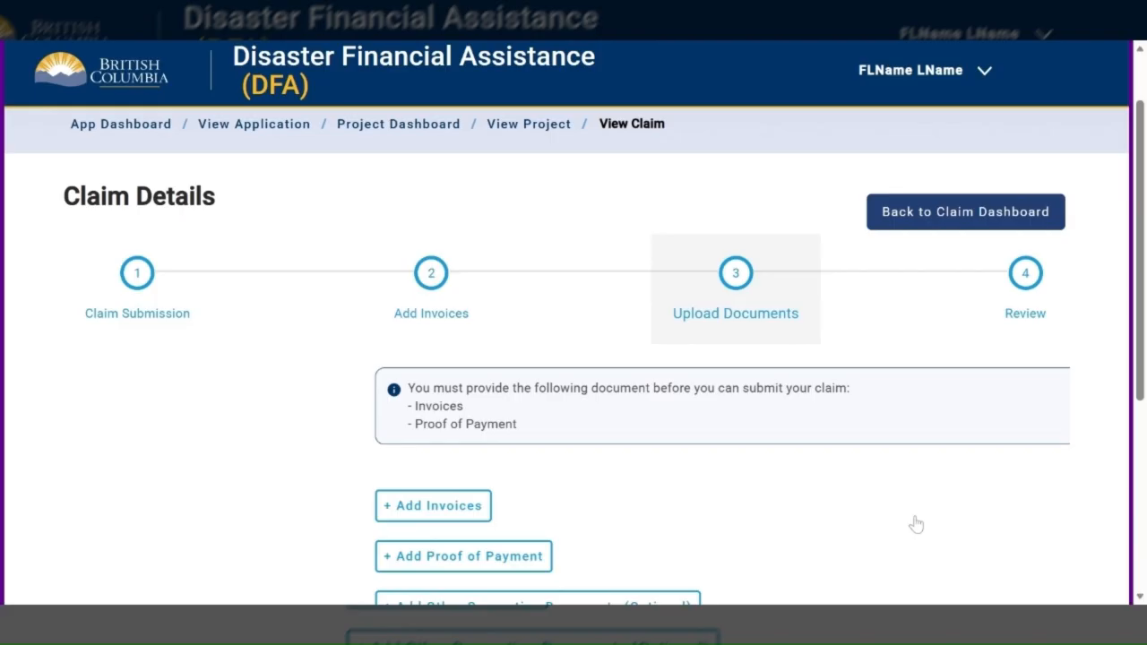
Upload Invoice.pdf as the required invoice and Proof of Payment.pdf as the required proof of payment, saving each document
{"action": "scroll", "coordinate": [310, 348], "scroll_direction": "down", "scroll_amount": 2}
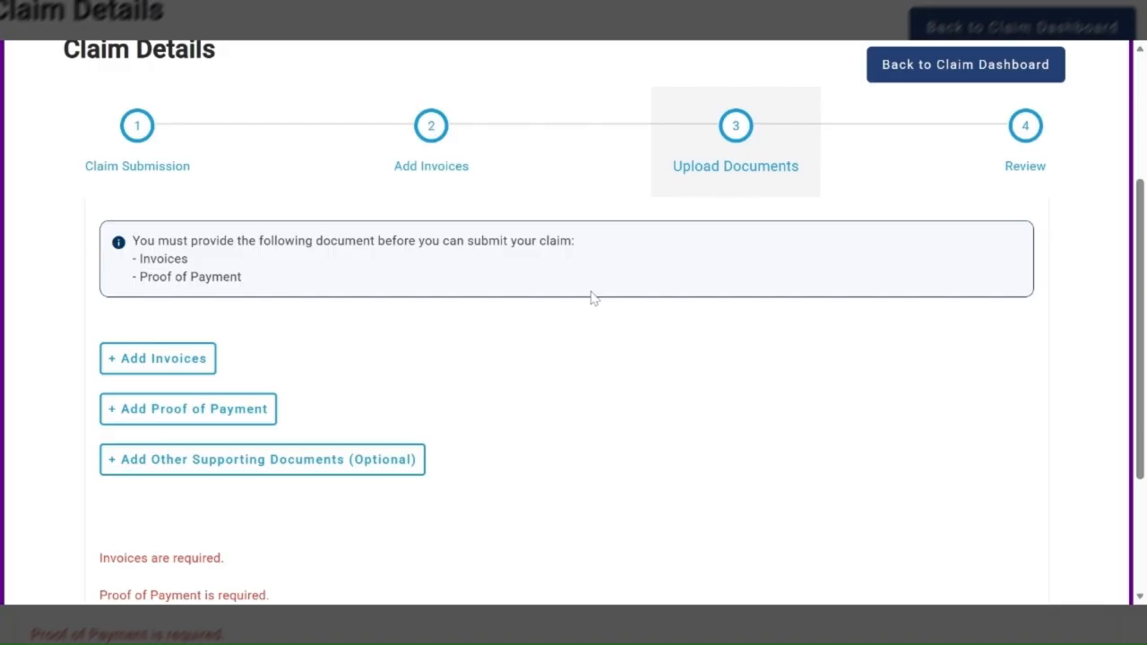
{"action": "left_click", "coordinate": [154, 362]}
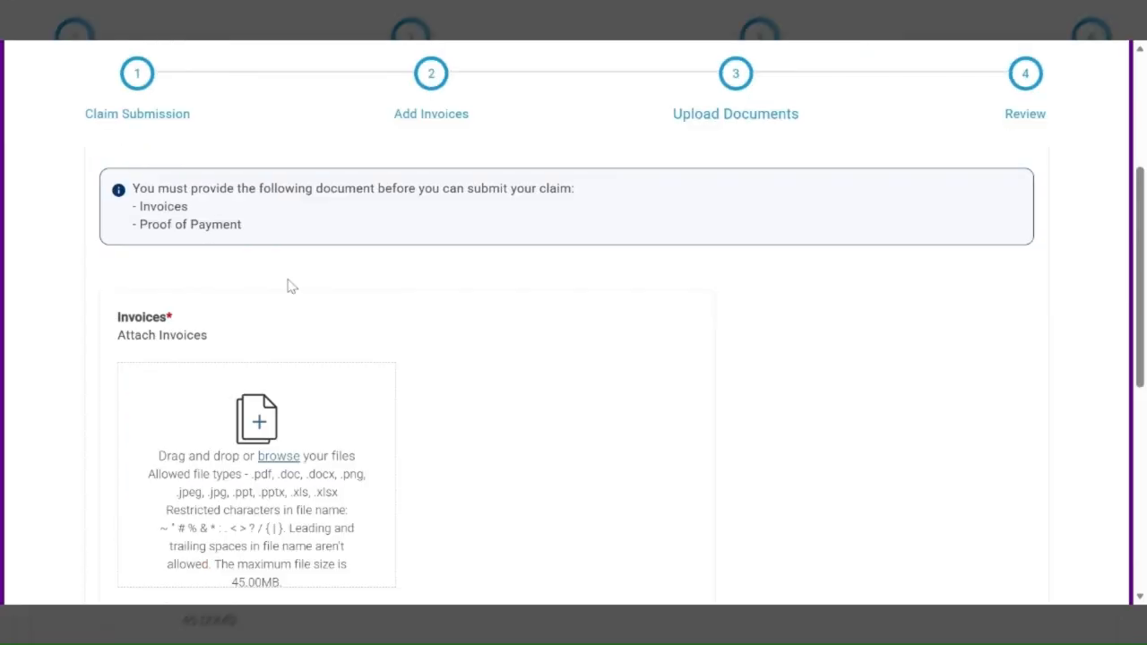
{"action": "scroll", "coordinate": [288, 279], "scroll_direction": "down", "scroll_amount": 3}
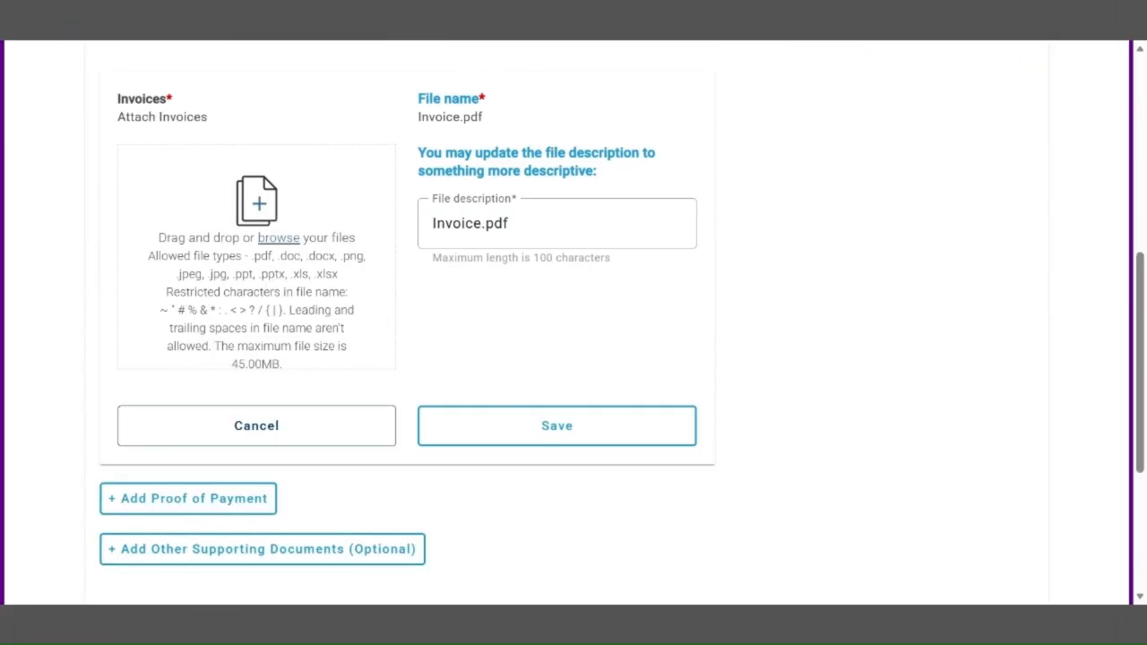
{"action": "left_click", "coordinate": [548, 422]}
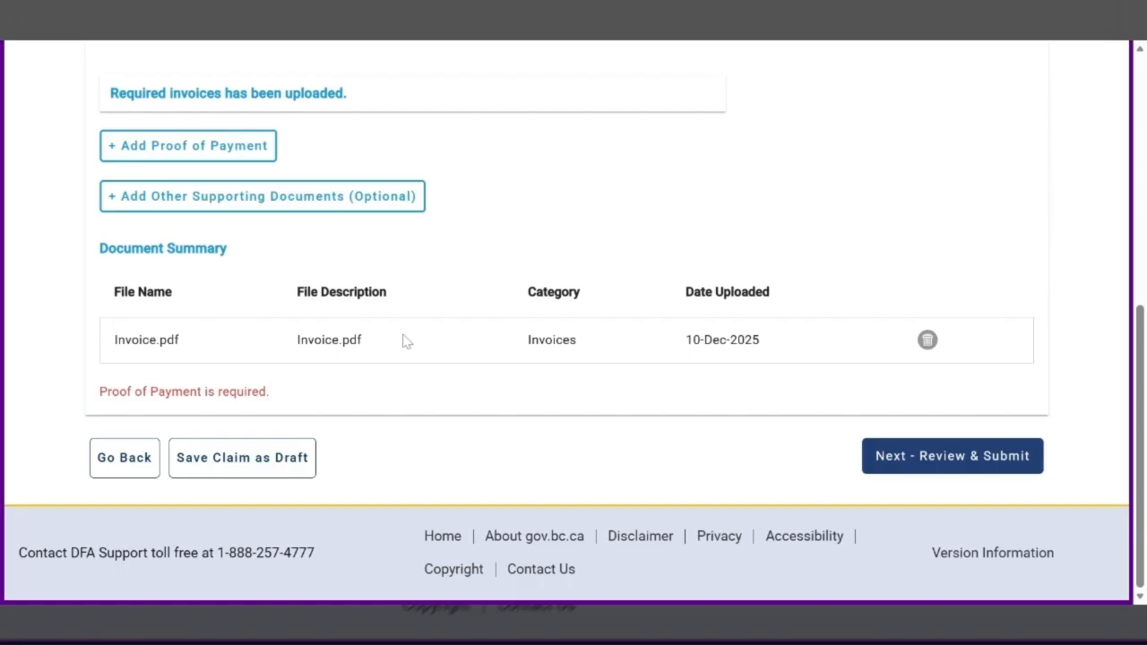
{"action": "left_click", "coordinate": [188, 147]}
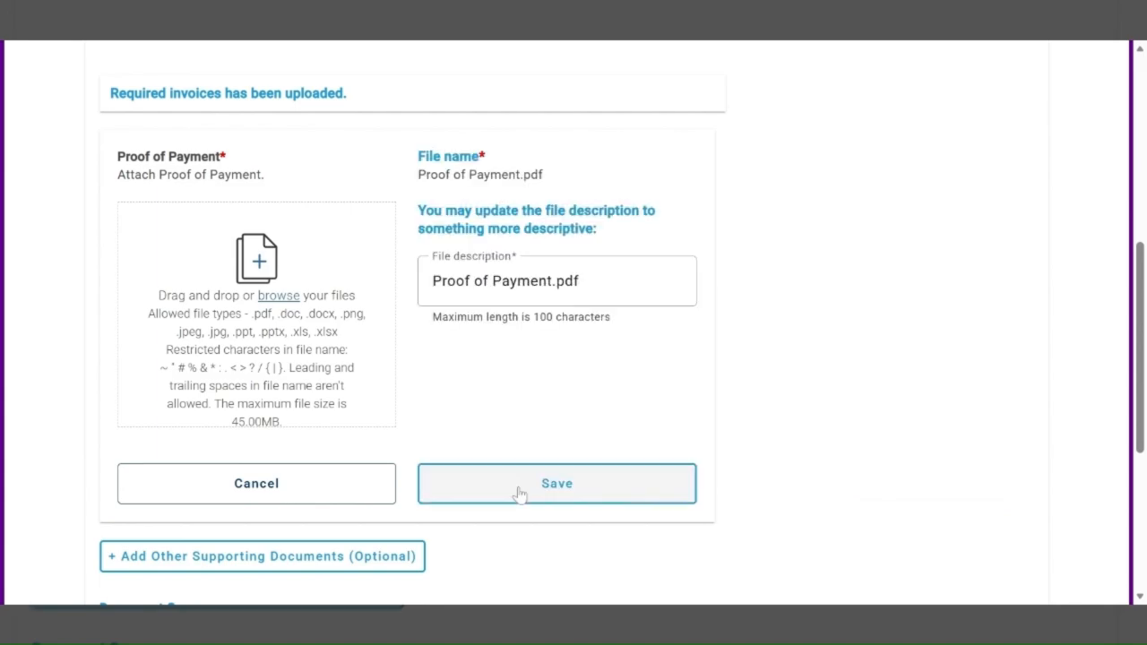
{"action": "left_click", "coordinate": [520, 493]}
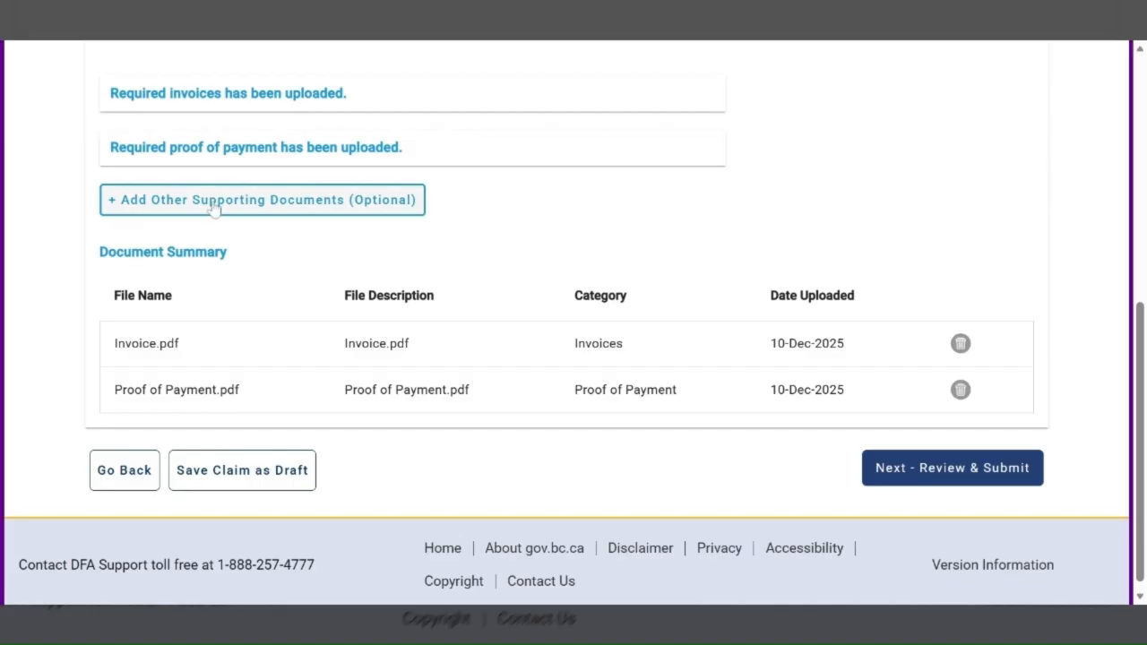
Upload Supporting Doc for Claims.pdf as an optional supporting document in the Blue Book Rates category and continue to the review stage
{"action": "left_click", "coordinate": [214, 207]}
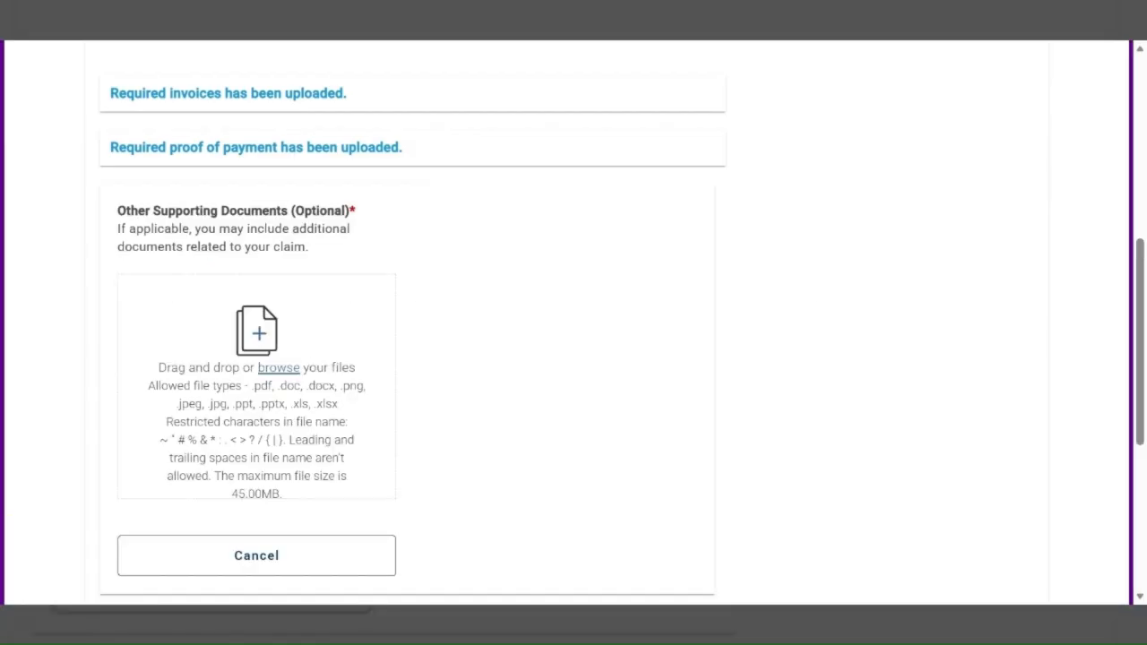
{"action": "left_click", "coordinate": [318, 376]}
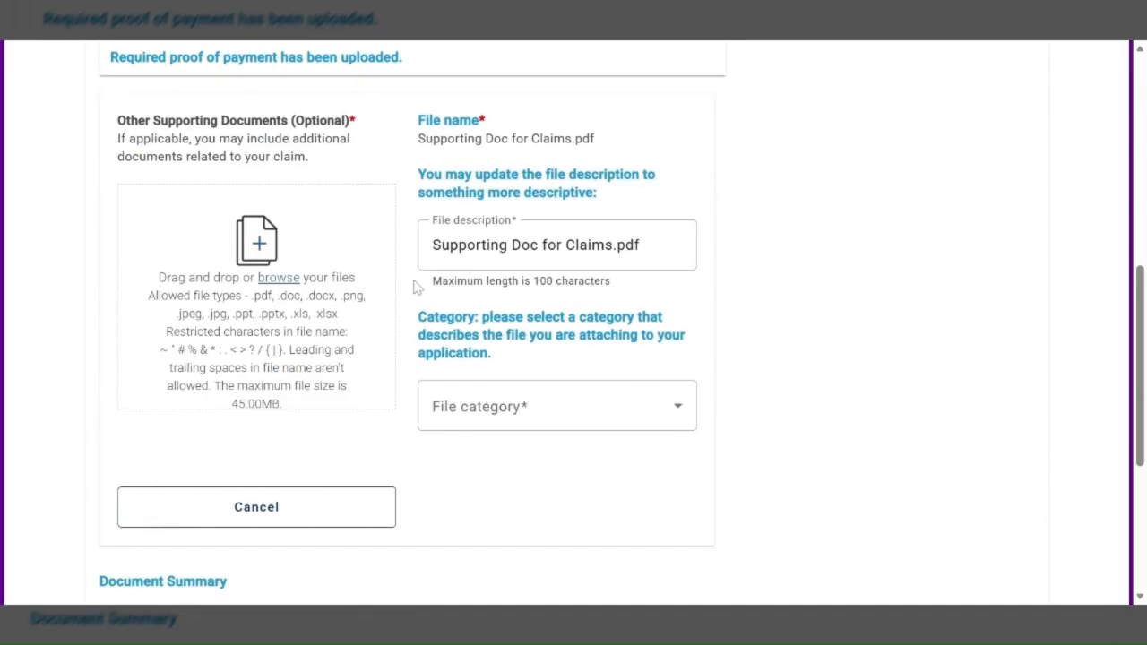
{"action": "left_click", "coordinate": [526, 411]}
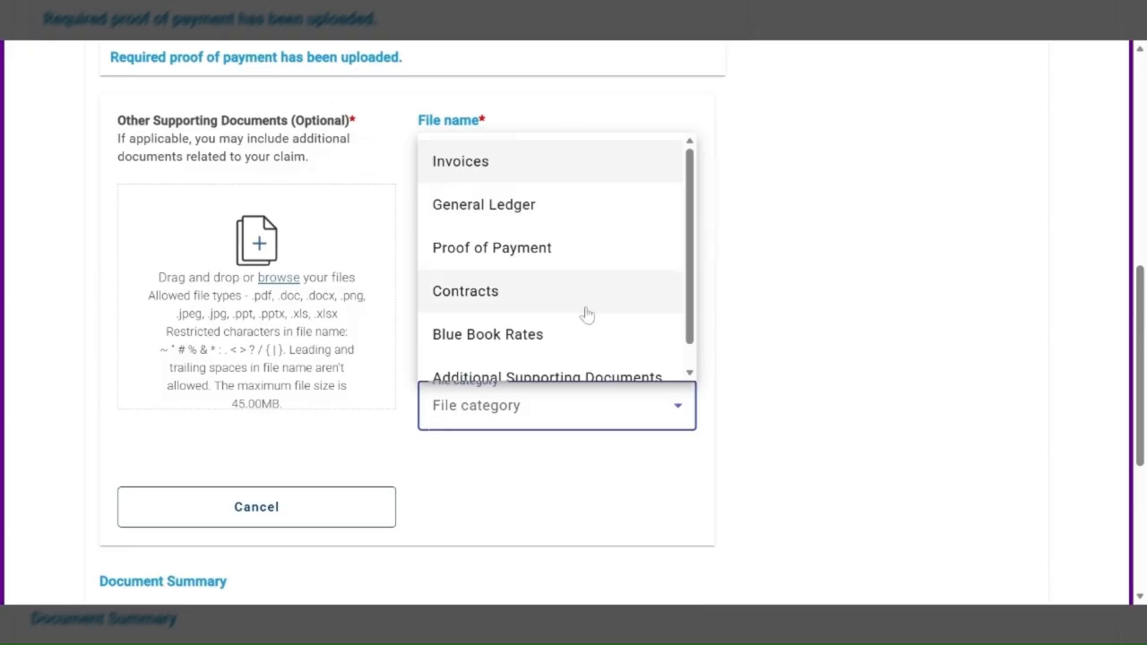
{"action": "left_click", "coordinate": [498, 335]}
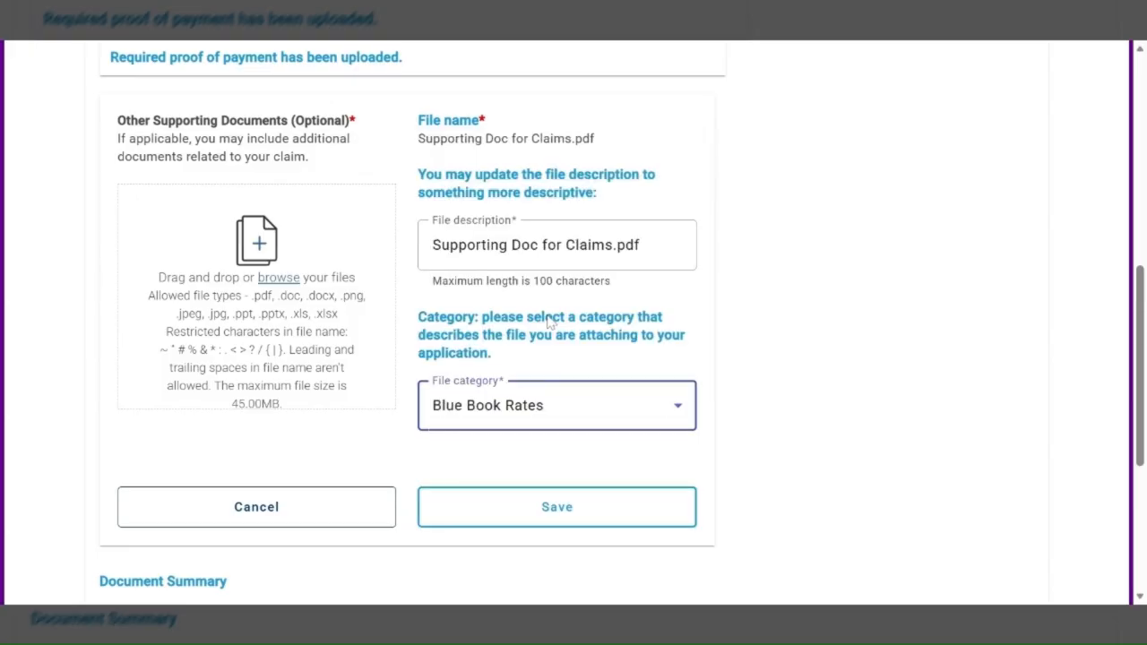
{"action": "left_click", "coordinate": [523, 532]}
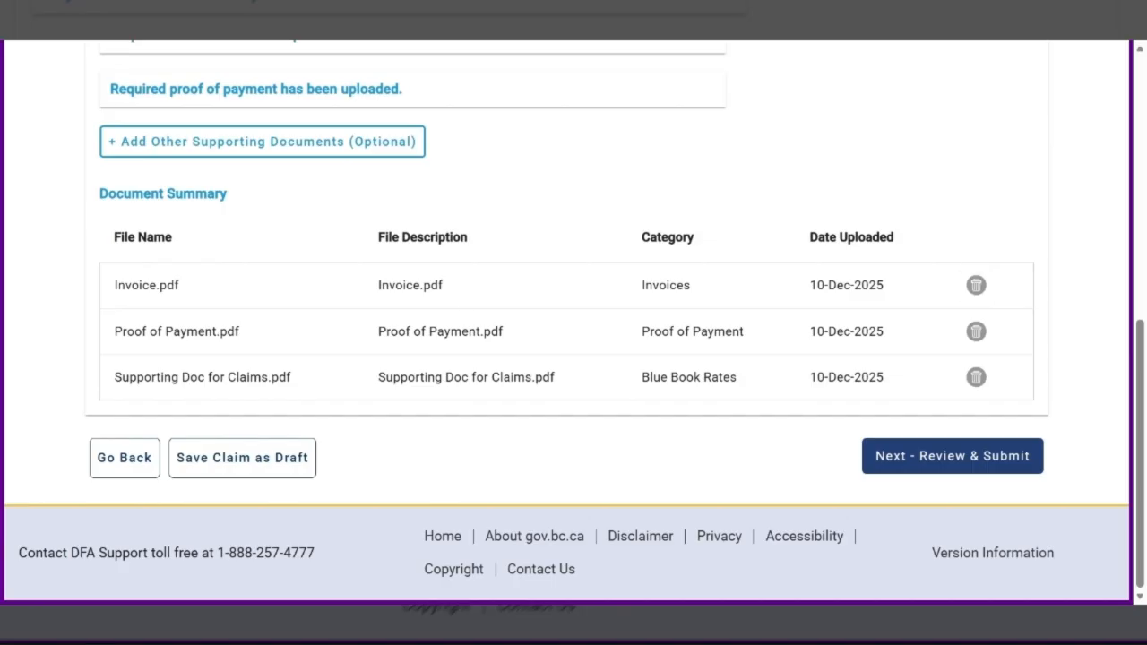
{"action": "left_click", "coordinate": [920, 460]}
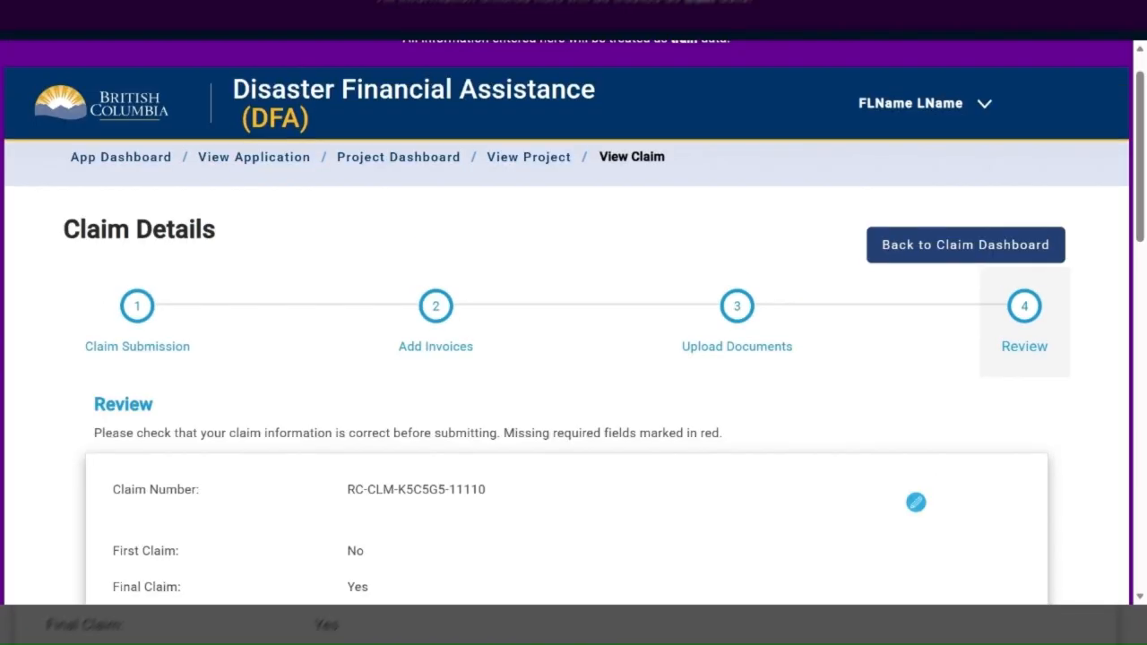
Review the claim's amounts, its invoice entry and the required and optional supporting documents before submission
{"action": "scroll", "coordinate": [573, 358], "scroll_direction": "down", "scroll_amount": 2}
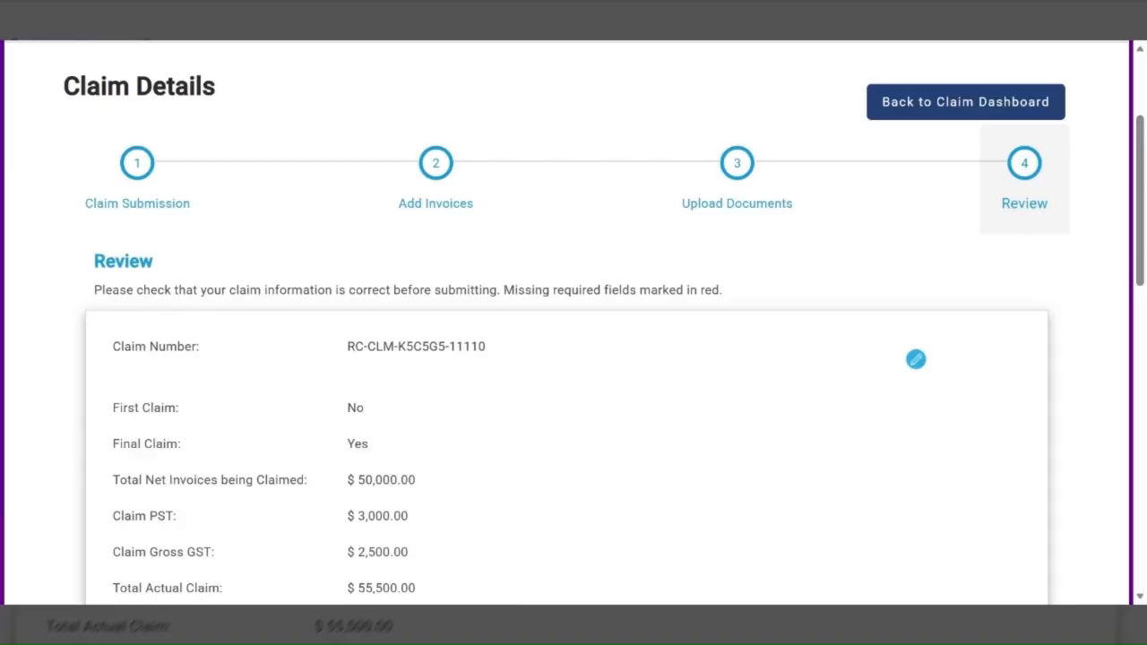
{"action": "scroll", "coordinate": [688, 341], "scroll_direction": "down", "scroll_amount": 1}
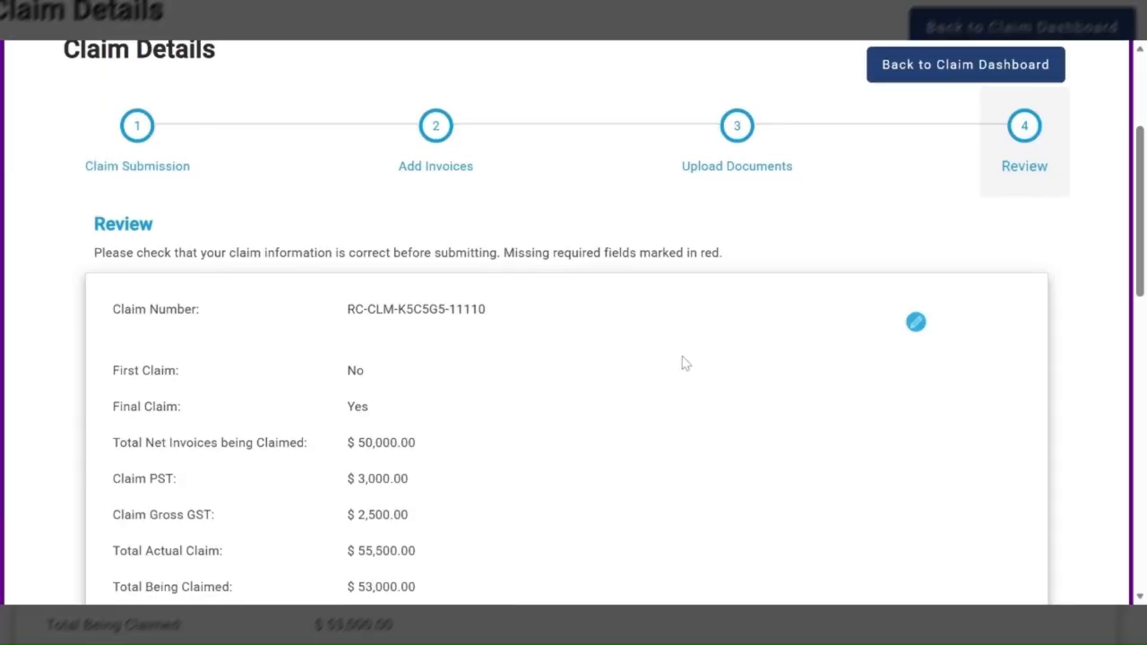
{"action": "scroll", "coordinate": [684, 363], "scroll_direction": "down", "scroll_amount": 2}
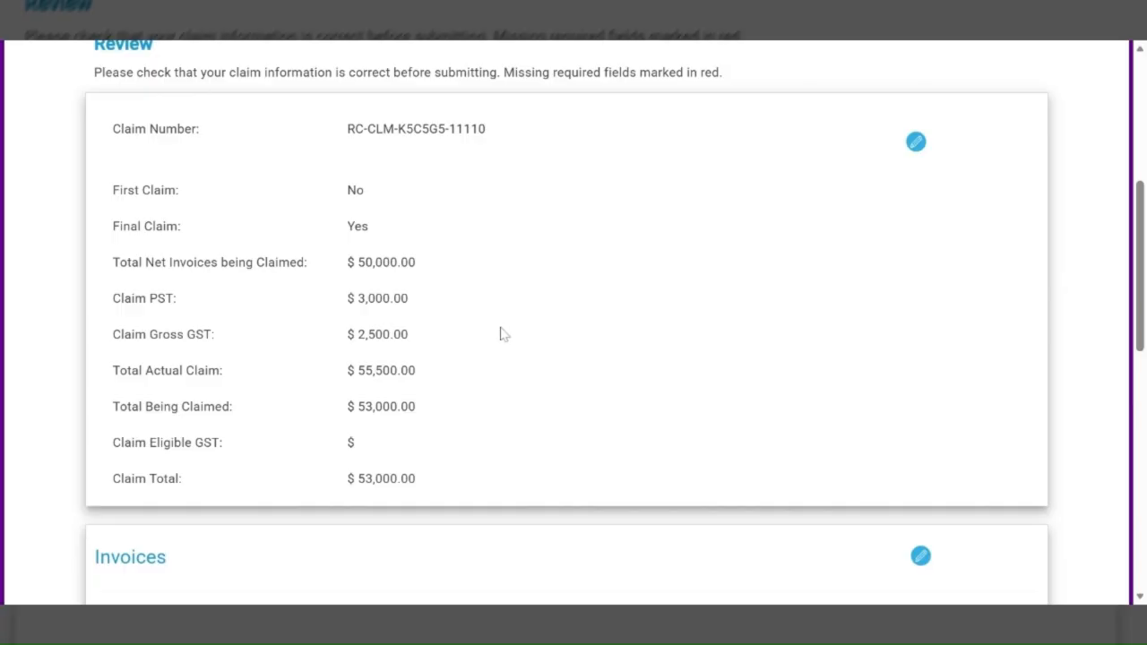
{"action": "scroll", "coordinate": [502, 334], "scroll_direction": "down", "scroll_amount": 3}
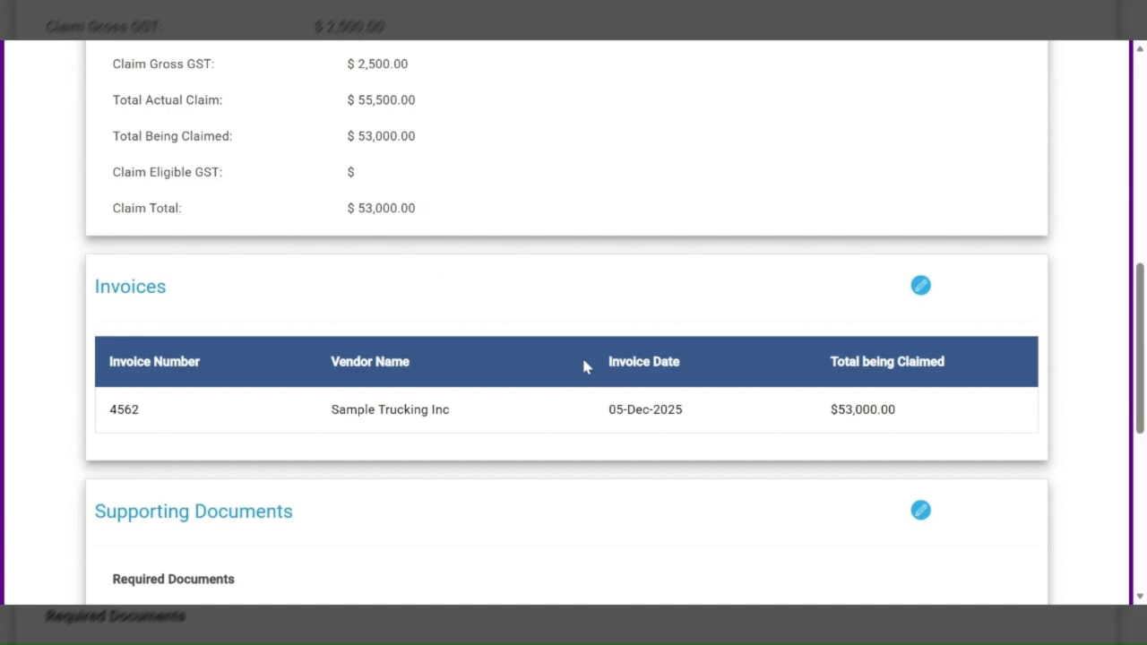
{"action": "scroll", "coordinate": [583, 365], "scroll_direction": "down", "scroll_amount": 3}
{"action": "scroll", "coordinate": [583, 365], "scroll_direction": "down", "scroll_amount": 1}
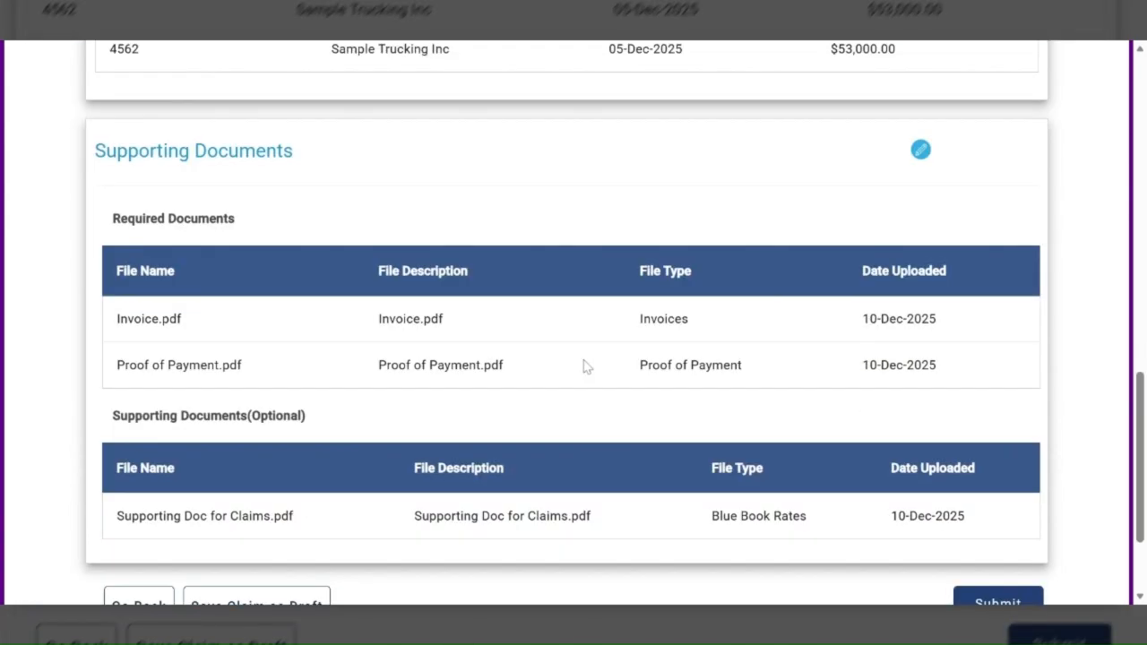
{"action": "scroll", "coordinate": [583, 366], "scroll_direction": "down", "scroll_amount": 1}
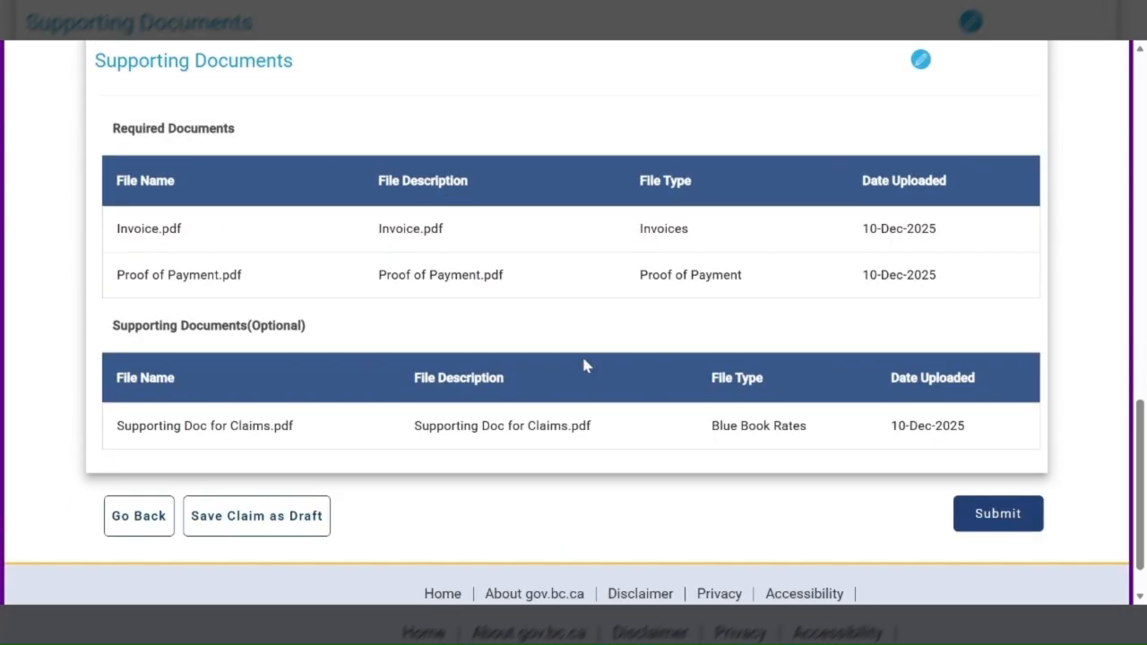
Submit the claim, confirm the submission and check the claim's progress among the open claims
{"action": "left_click", "coordinate": [1001, 516]}
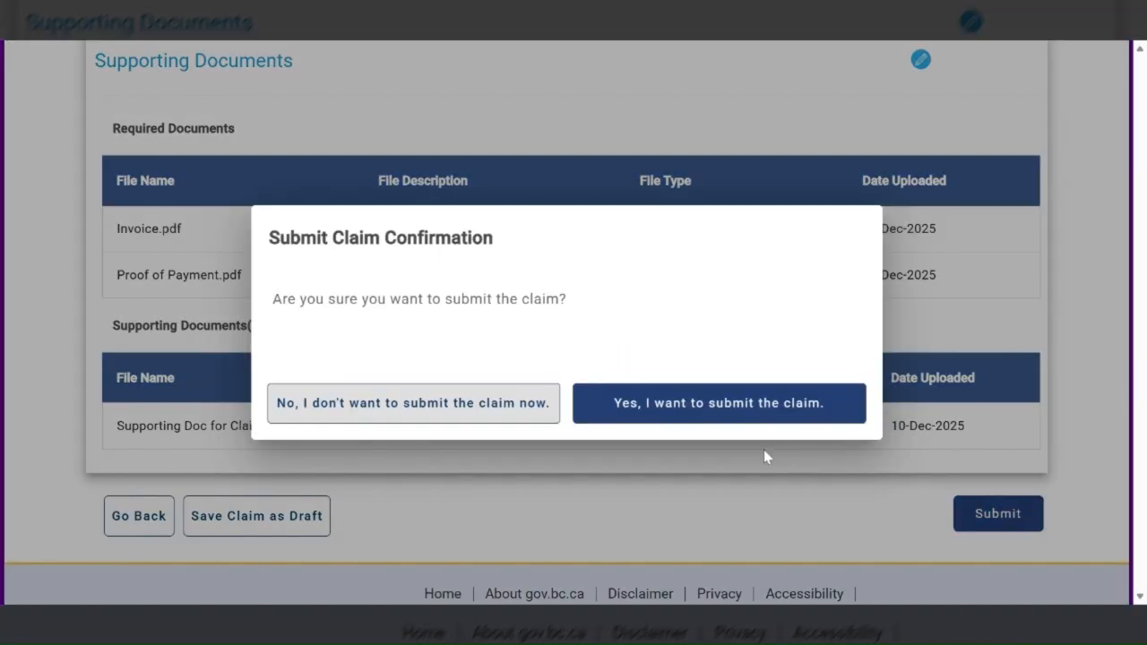
{"action": "left_click", "coordinate": [701, 411]}
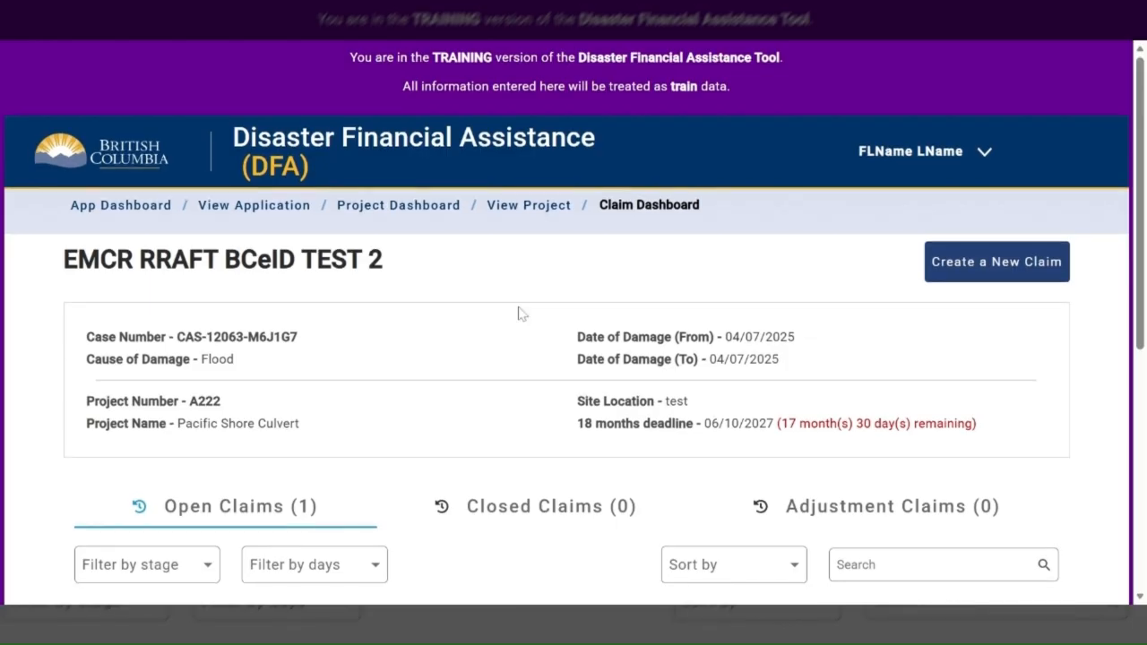
{"action": "scroll", "coordinate": [523, 312], "scroll_direction": "down", "scroll_amount": 4}
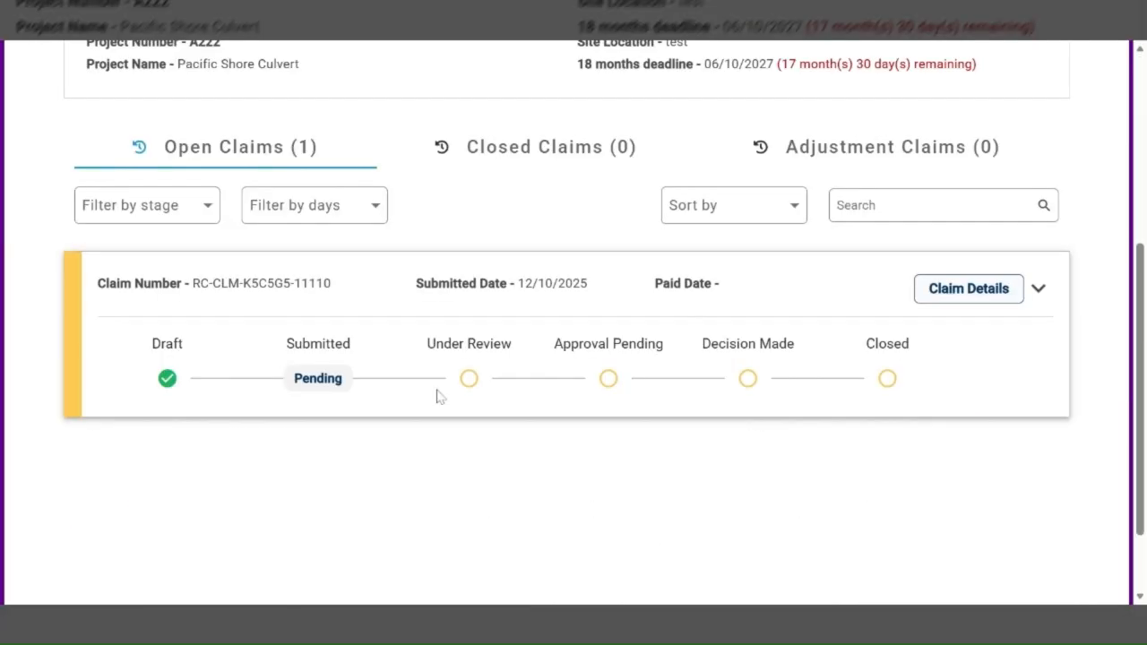